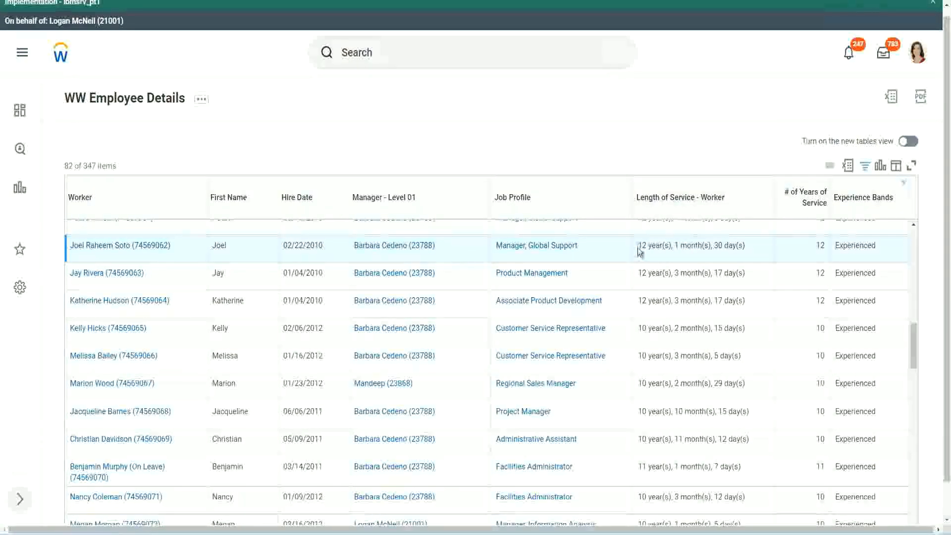
- Examine the years, months and days of service and the number of years for the Manager, Global Support worker hired 02/22/2010
drag(643, 246, 638, 246)
click(674, 245)
double_click(642, 245)
double_click(676, 246)
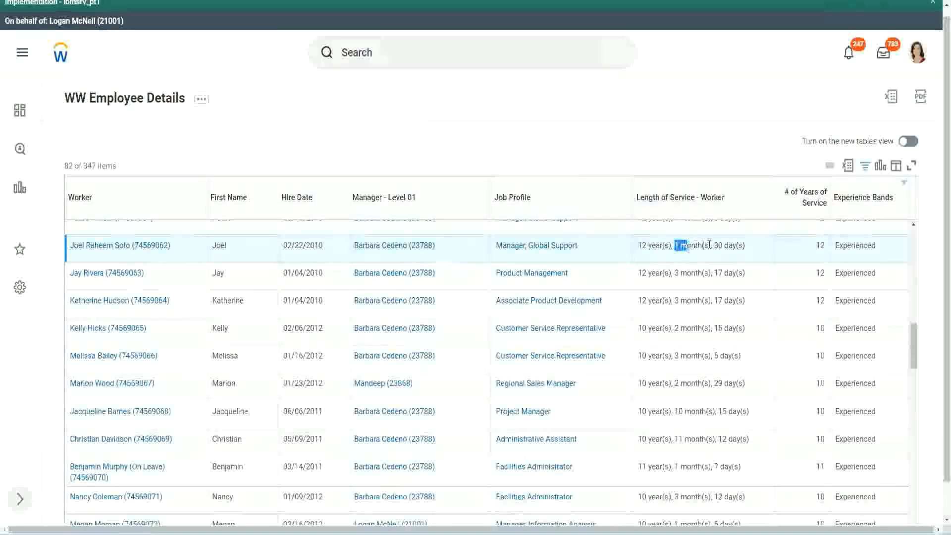
double_click(721, 246)
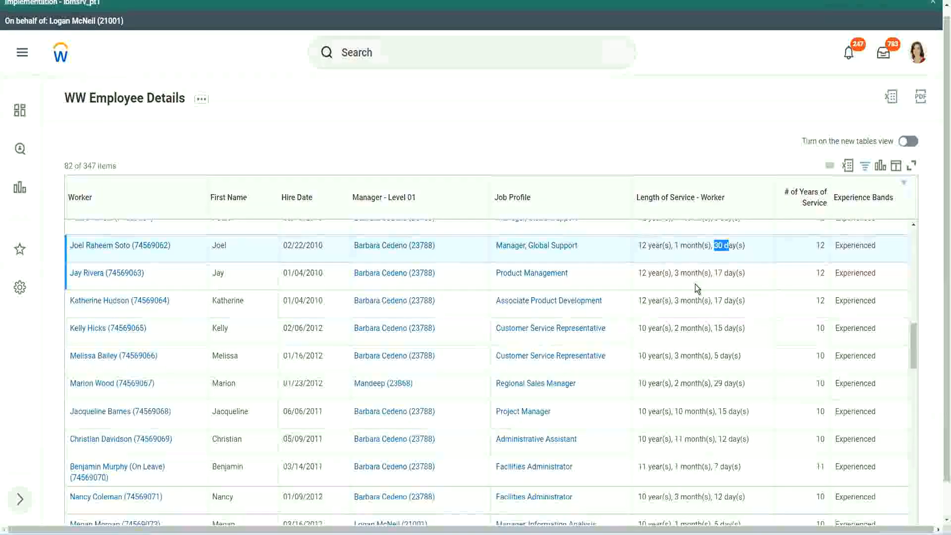
double_click(824, 244)
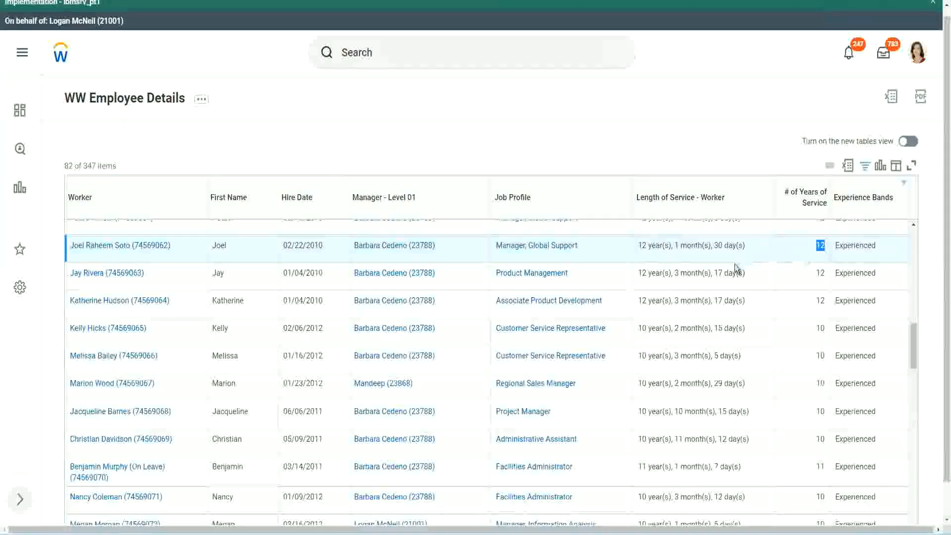
- Examine the length of service breakdown and the number of years for the Administrative Assistant hired 05/09/2011
click(650, 439)
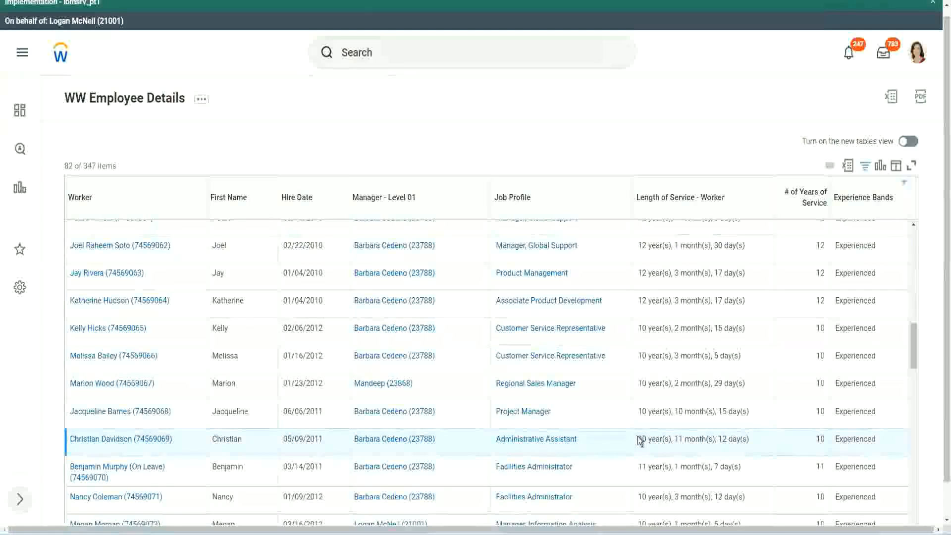
double_click(679, 439)
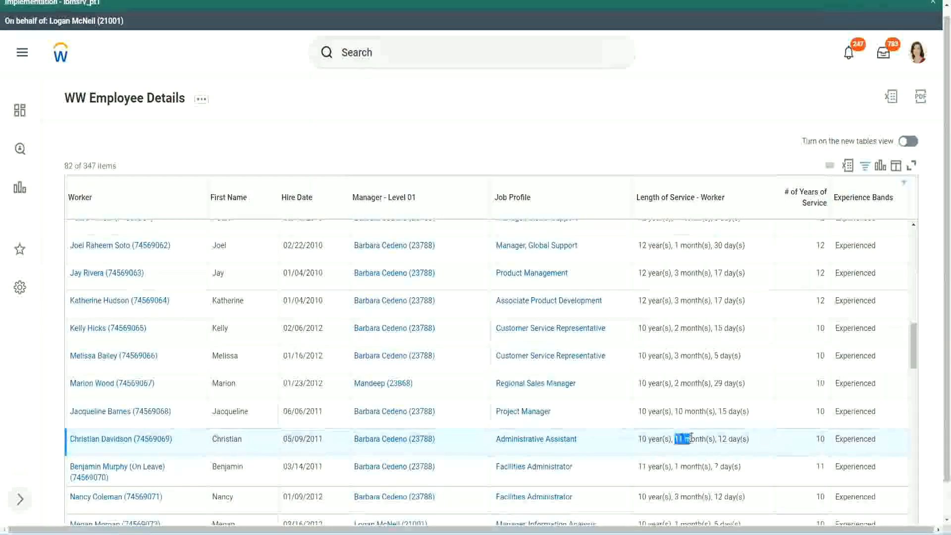
double_click(723, 439)
click(738, 439)
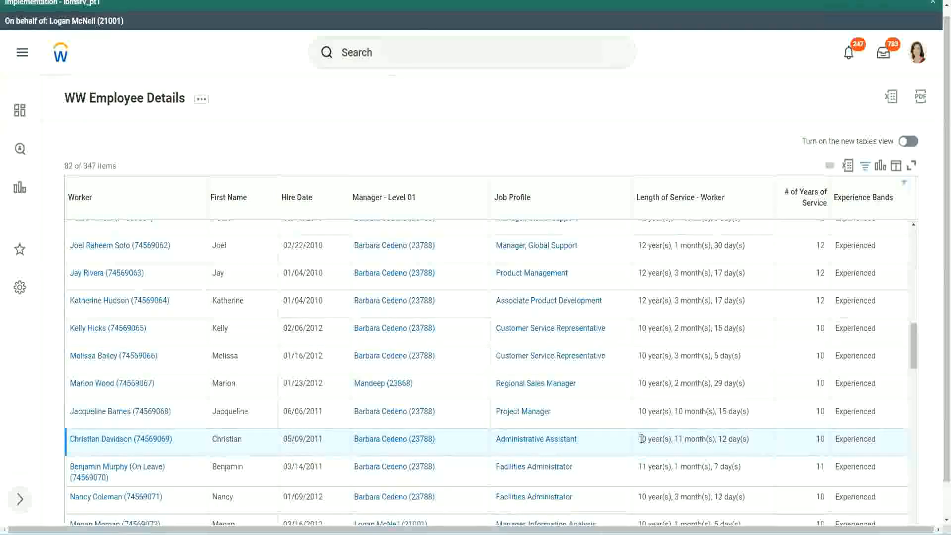
double_click(820, 439)
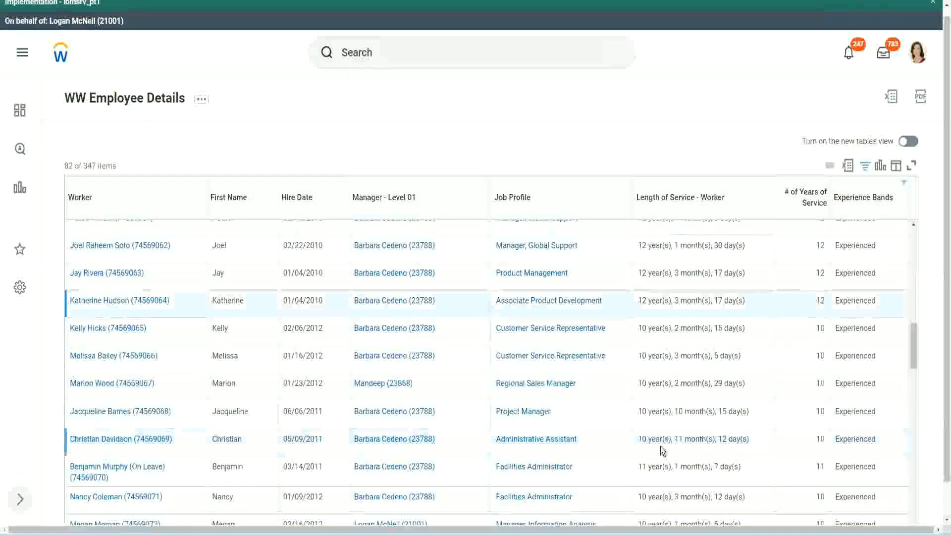
double_click(642, 439)
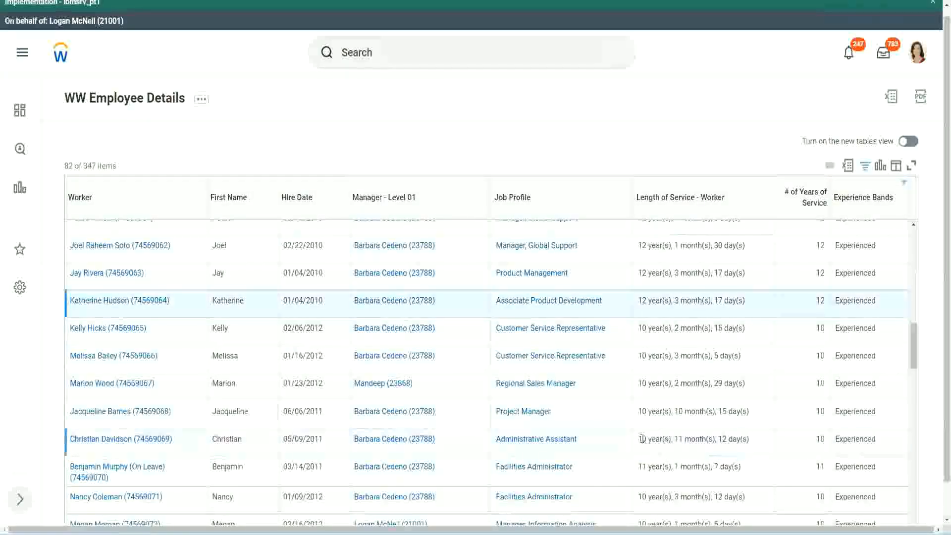
click(718, 436)
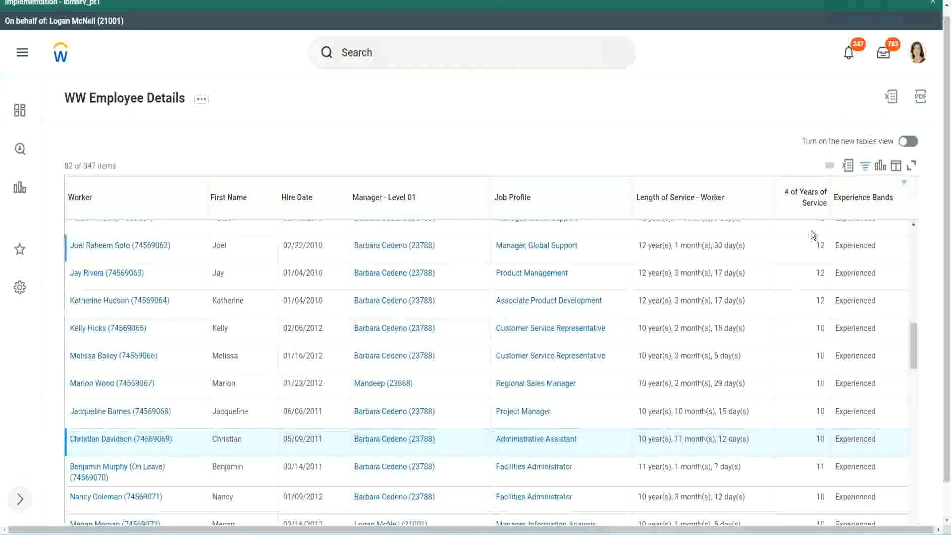
- Compare the full length of service with the number of years for the Manager, Global Support and Administrative Assistant workers
double_click(822, 245)
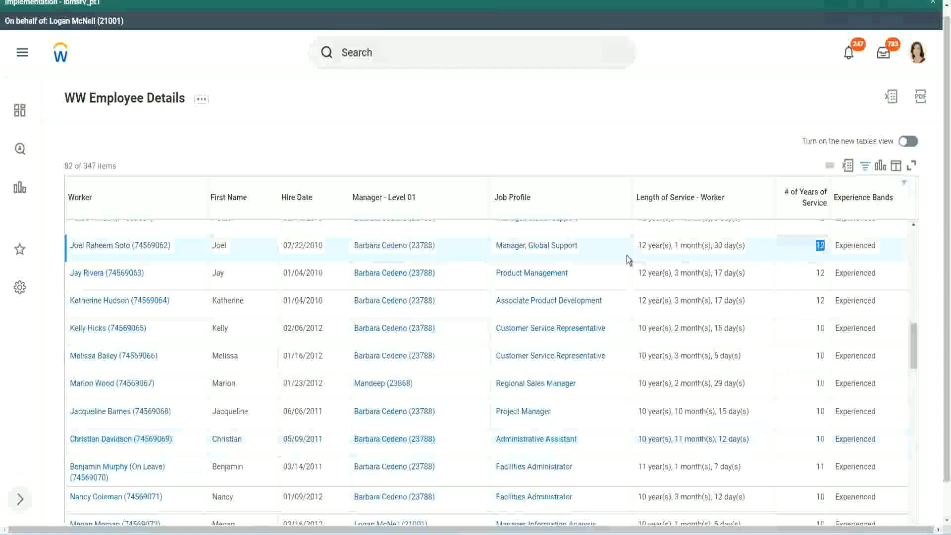
click(642, 246)
drag(638, 245, 757, 241)
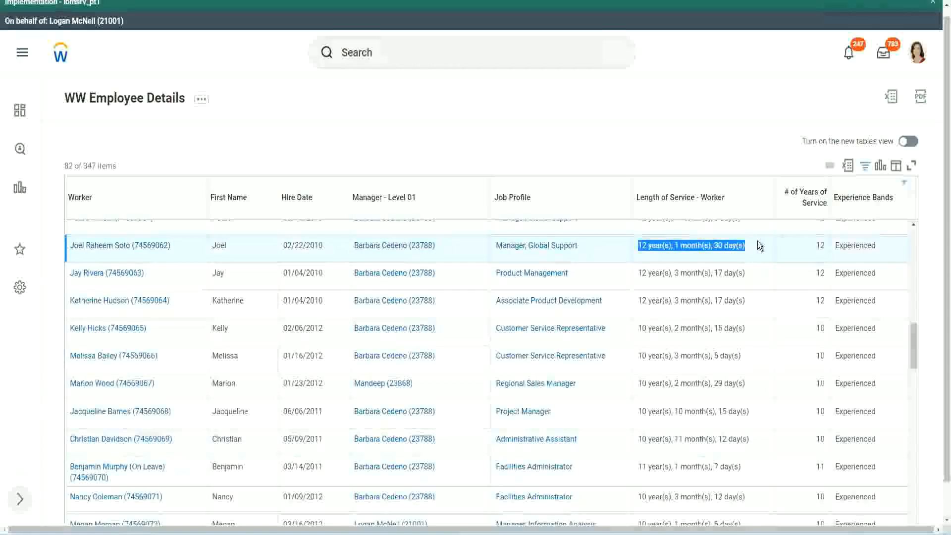
click(738, 438)
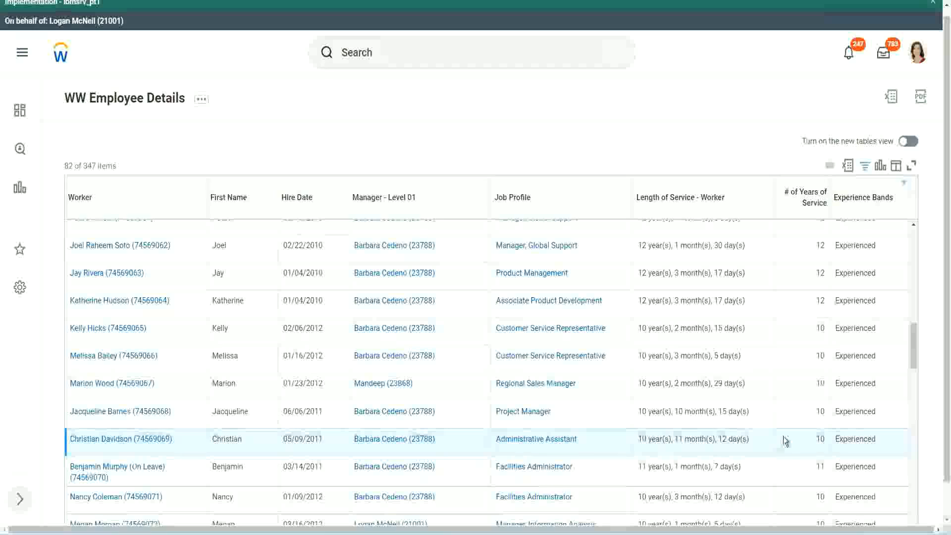
double_click(821, 438)
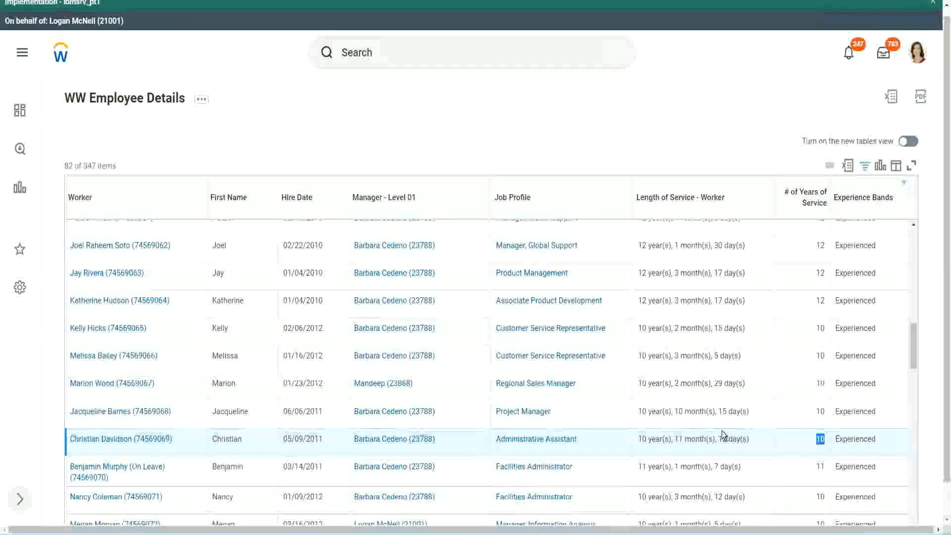
click(785, 442)
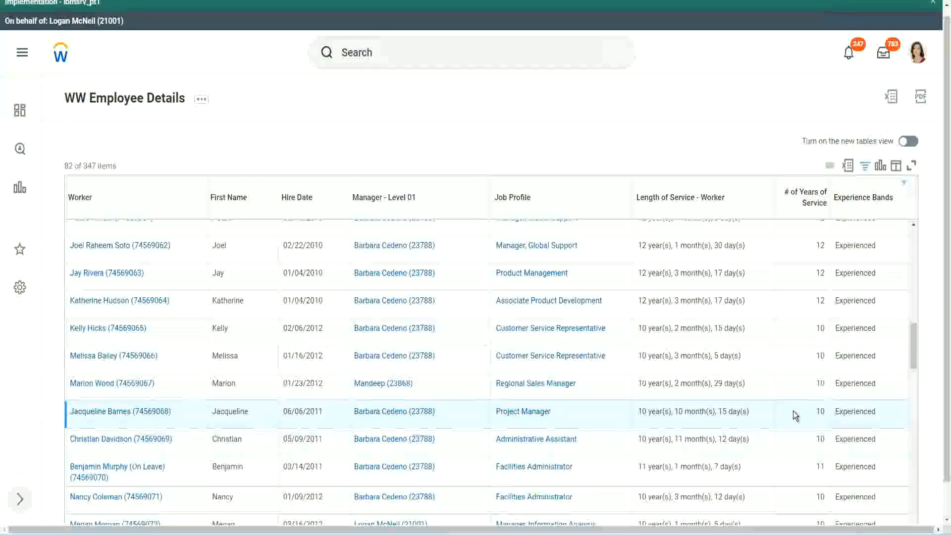
- Check the number of years against the months in the length of service for the Project Manager hired 06/06/2011
double_click(820, 411)
click(819, 411)
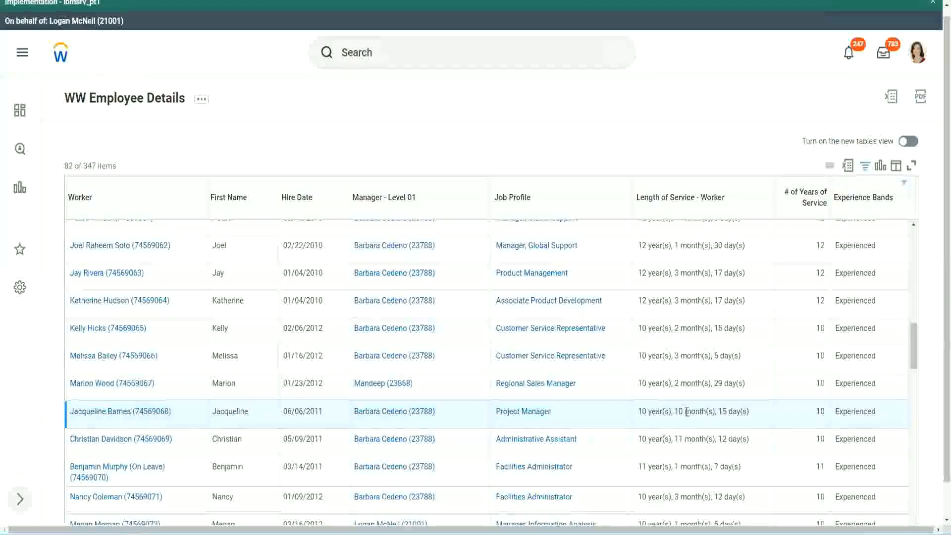
double_click(679, 412)
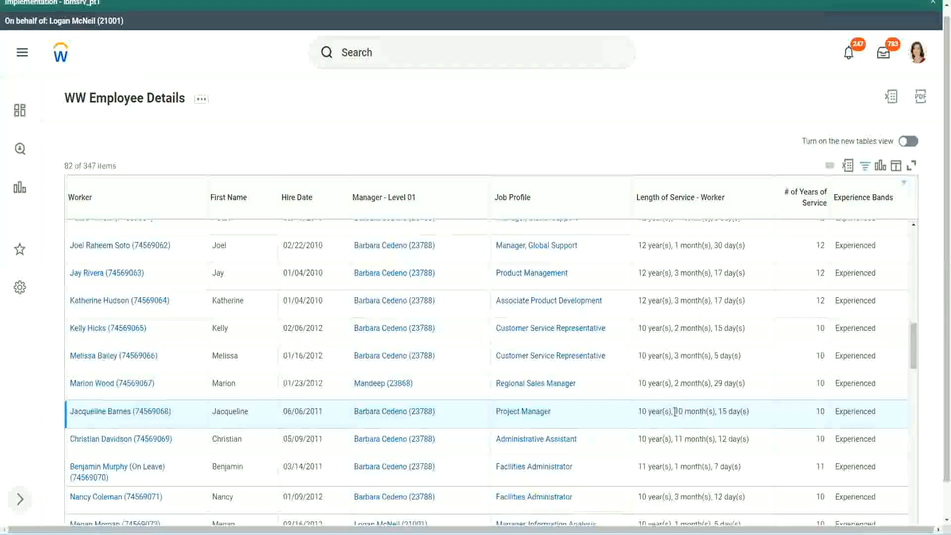
click(710, 411)
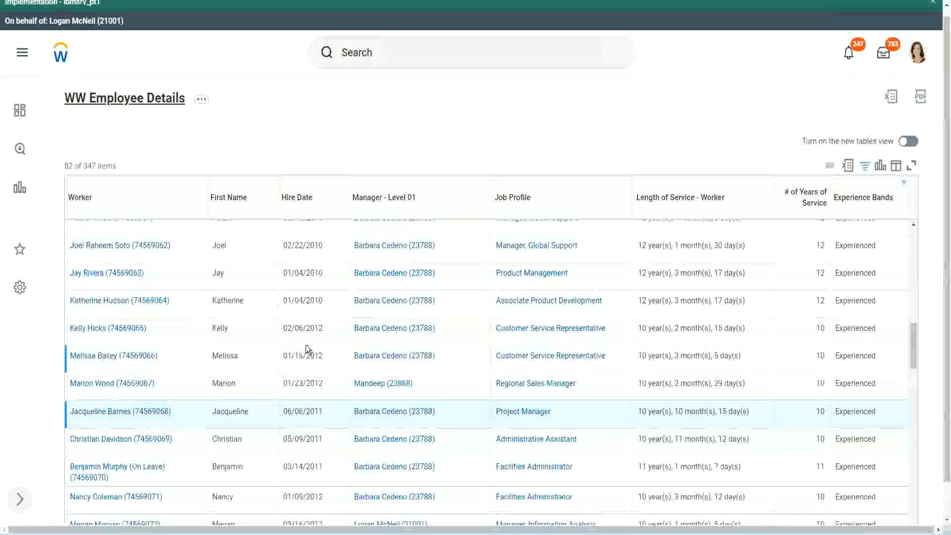
- Open the calculated field behind the Experience Bands column in a new tab and show its complete condition table
scroll(312, 345, down, 4)
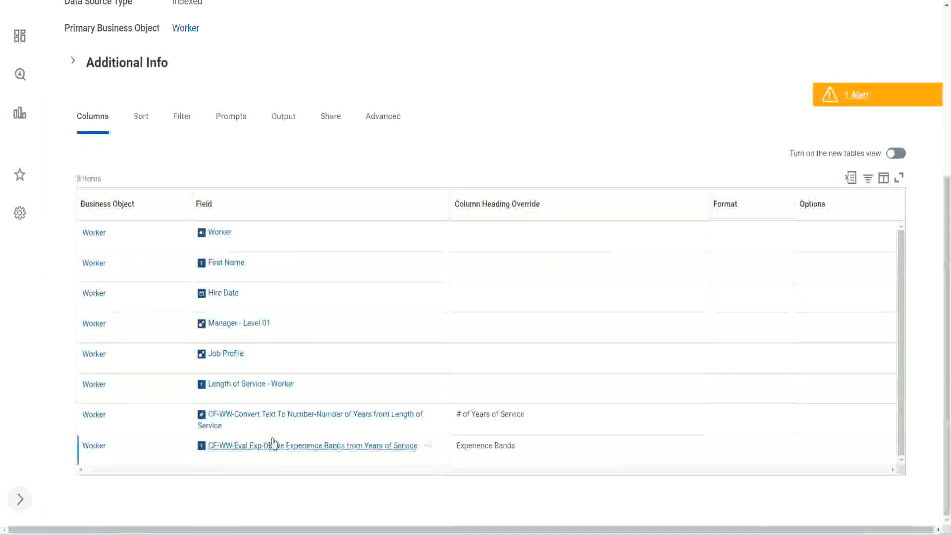
right_click(257, 448)
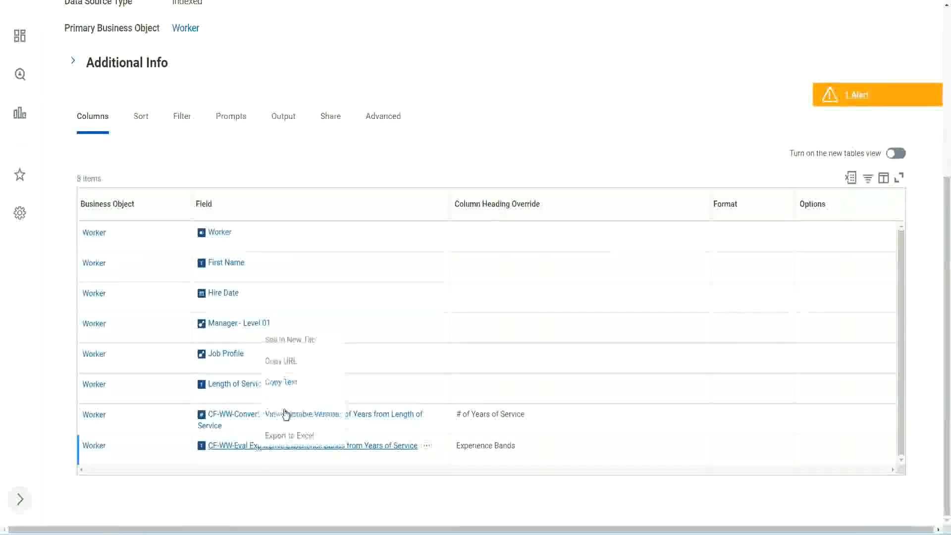
click(299, 338)
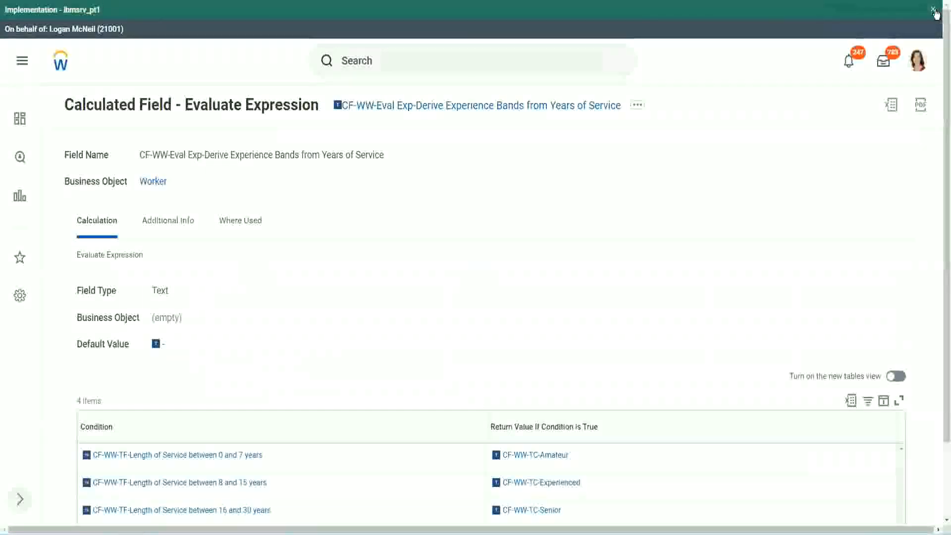
click(933, 10)
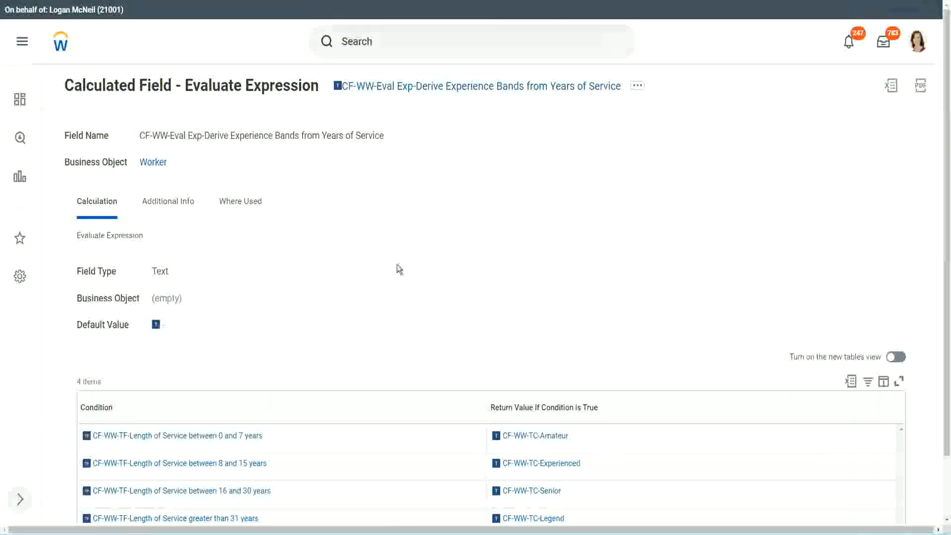
scroll(380, 285, down, 1)
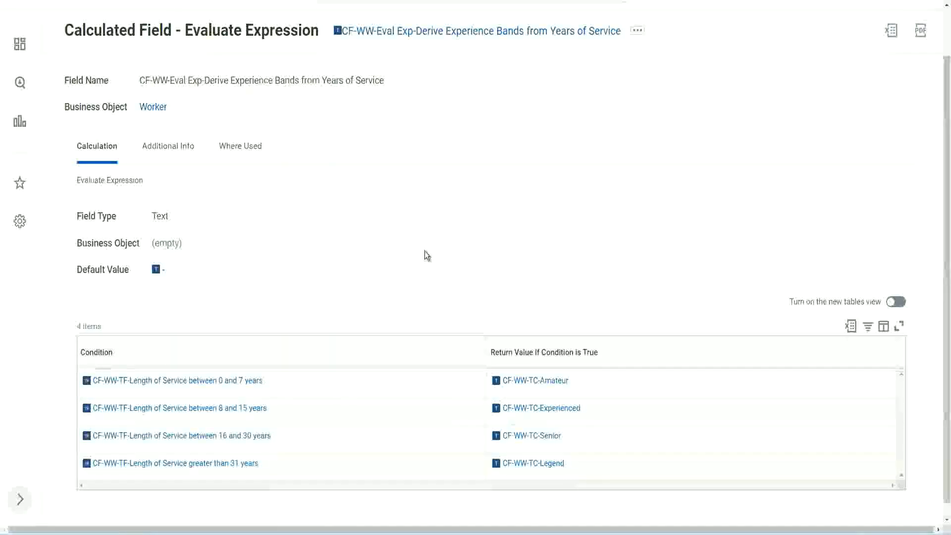
- Review the conditions and return values of the experience bands calculated field, and copy the field's name
click(537, 389)
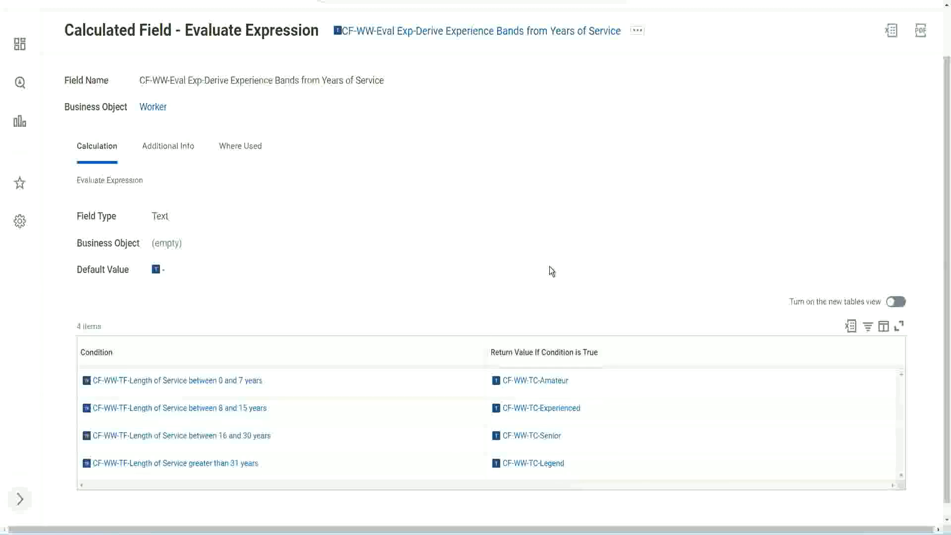
click(431, 349)
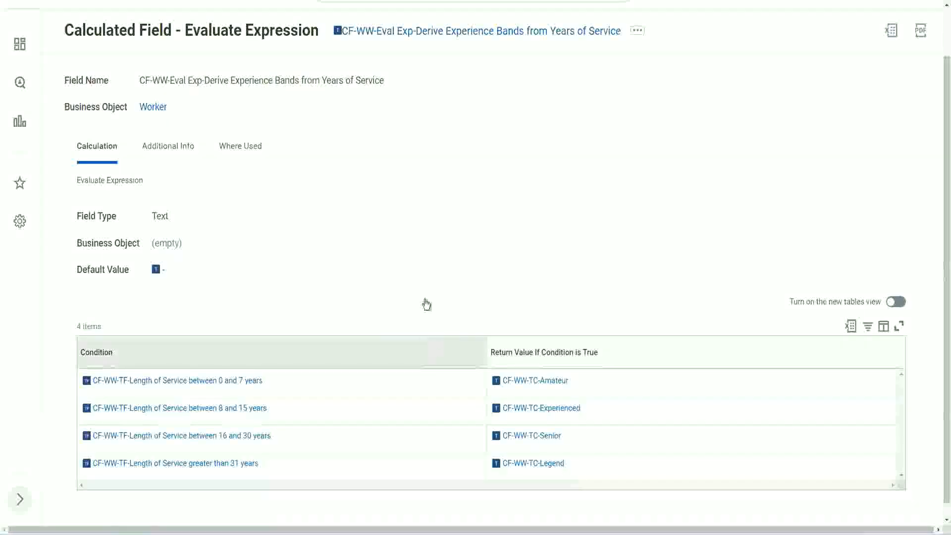
click(424, 228)
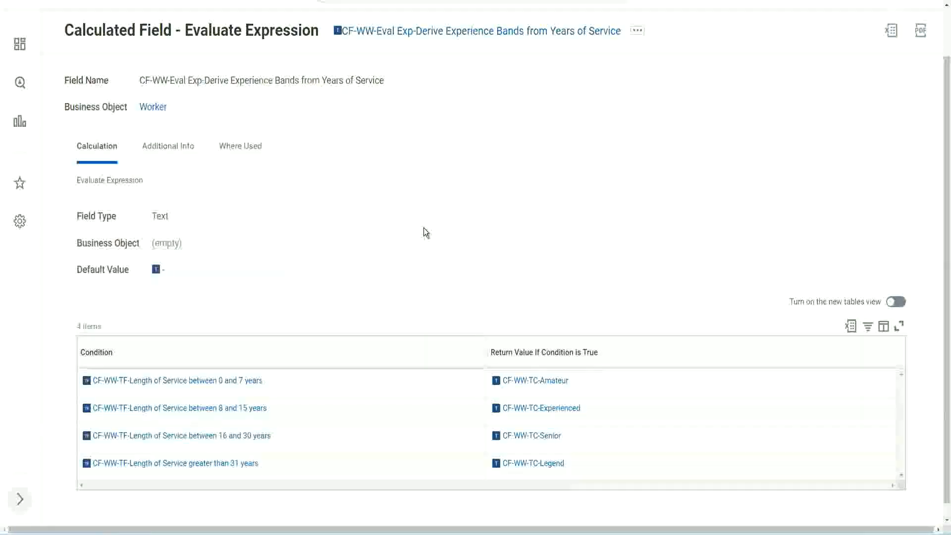
right_click(419, 34)
click(433, 97)
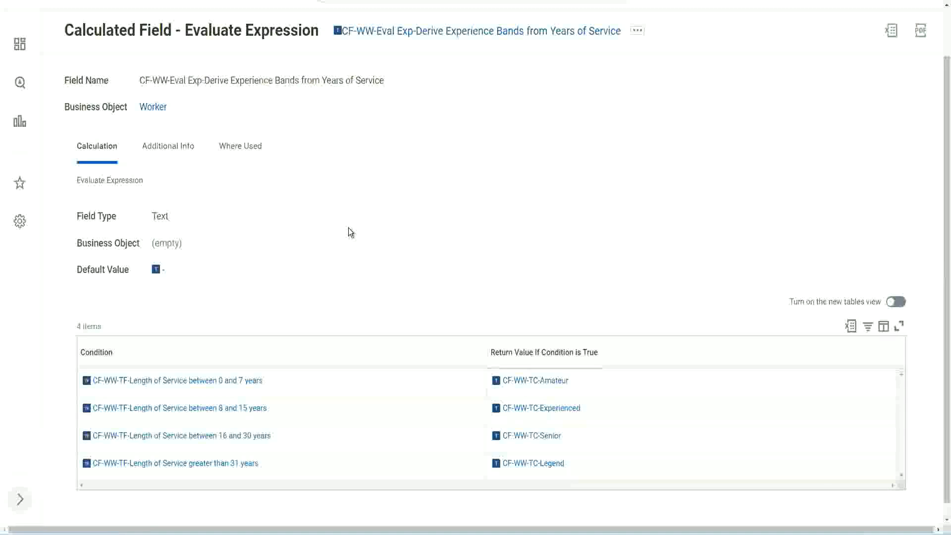
- Return to the WW Employee Details report definition, search for "create cal field" and start the Create Calculated Field task
scroll(369, 196, up, 2)
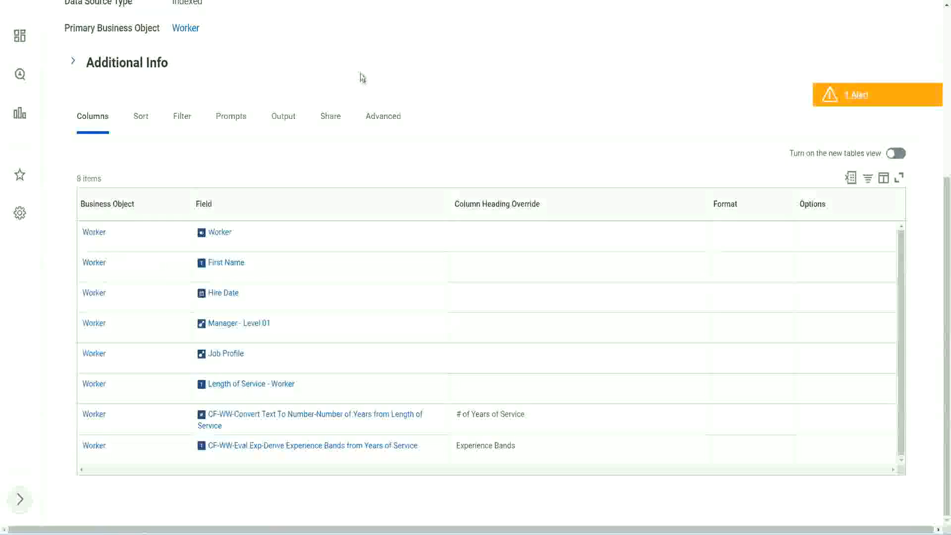
scroll(361, 74, up, 5)
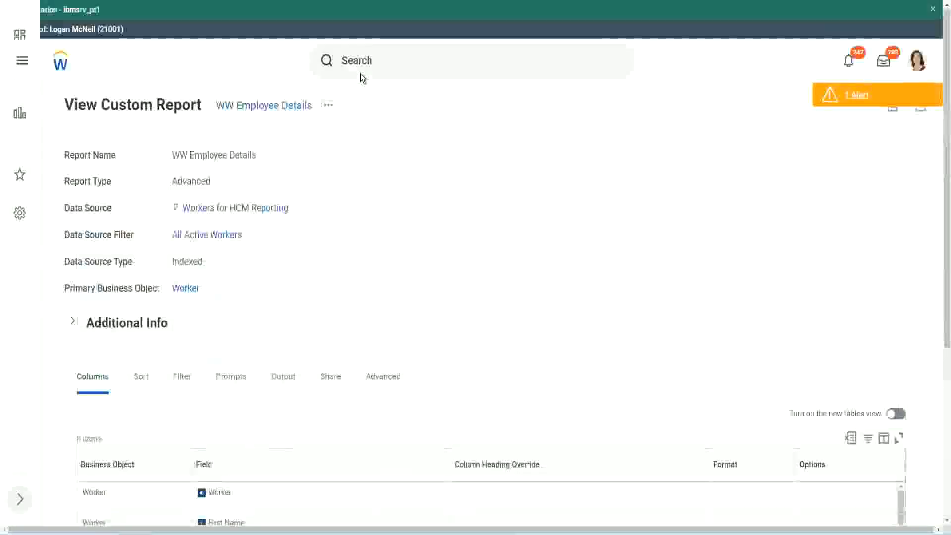
click(387, 59)
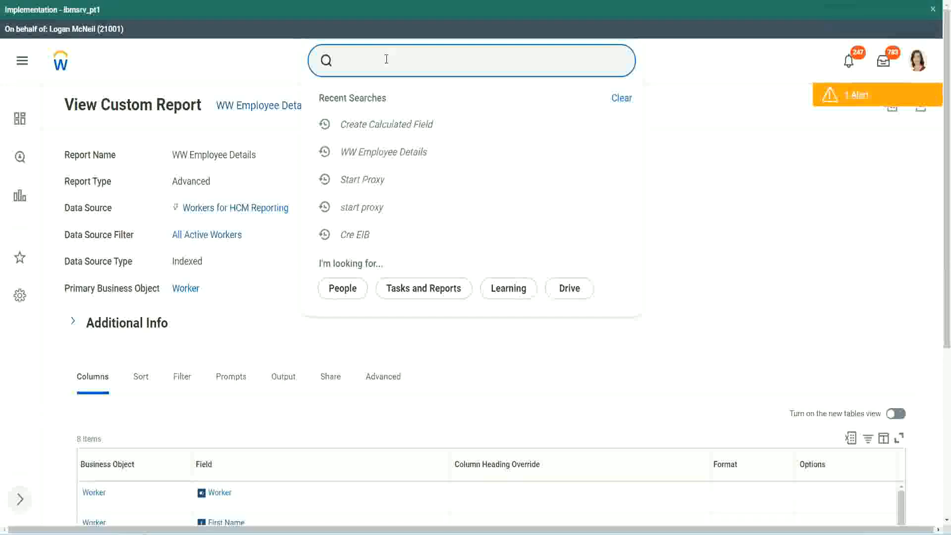
text(create cal field)
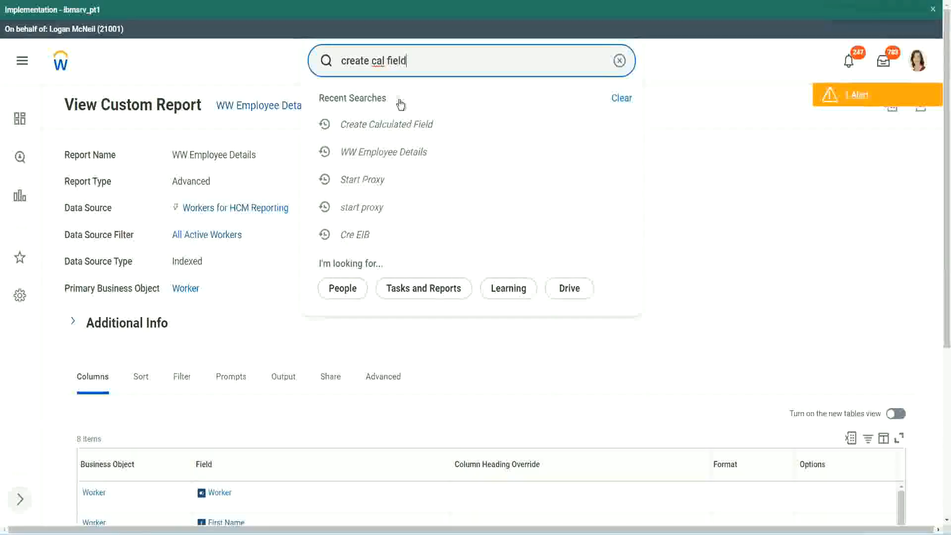
click(400, 103)
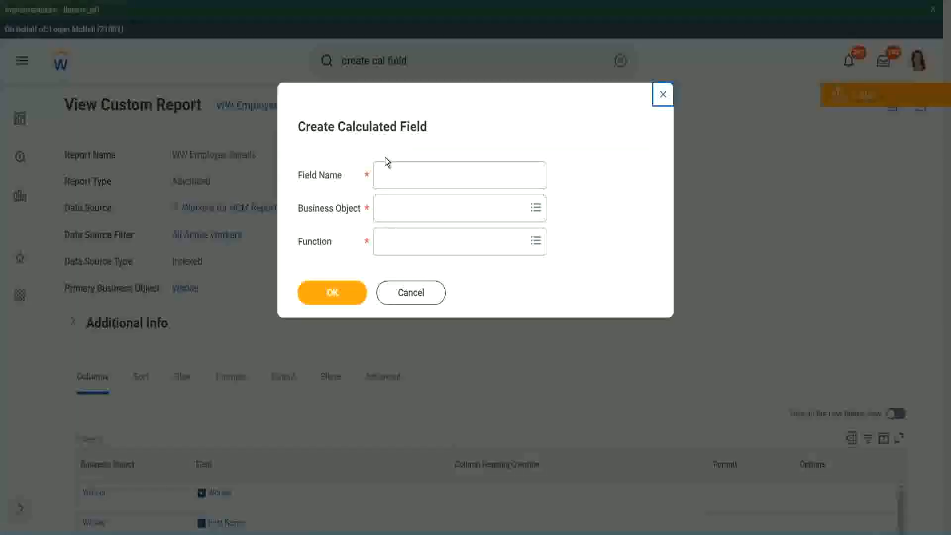
- Enter the copied name CF-WW-Eval Exp-Derive Experience Bands from Years of Service as the field name
click(402, 177)
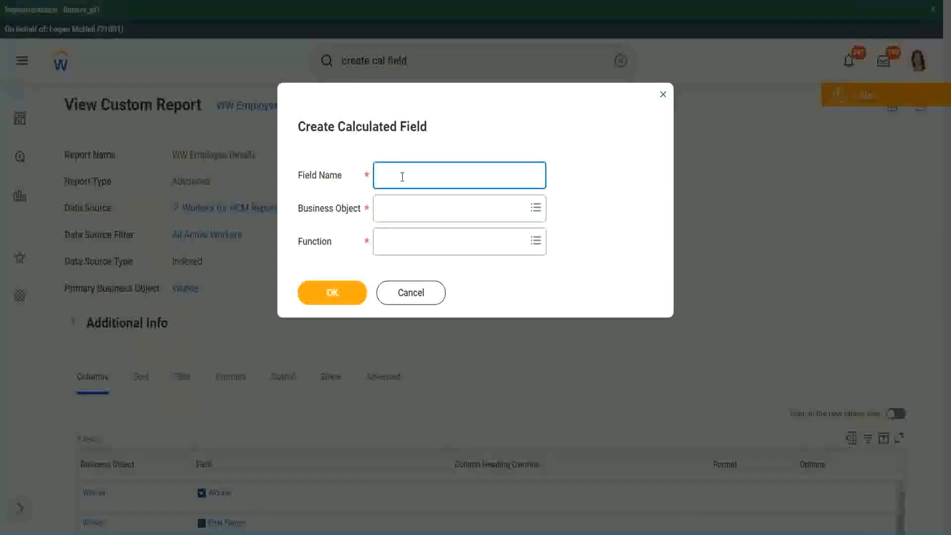
key(ctrl+v)
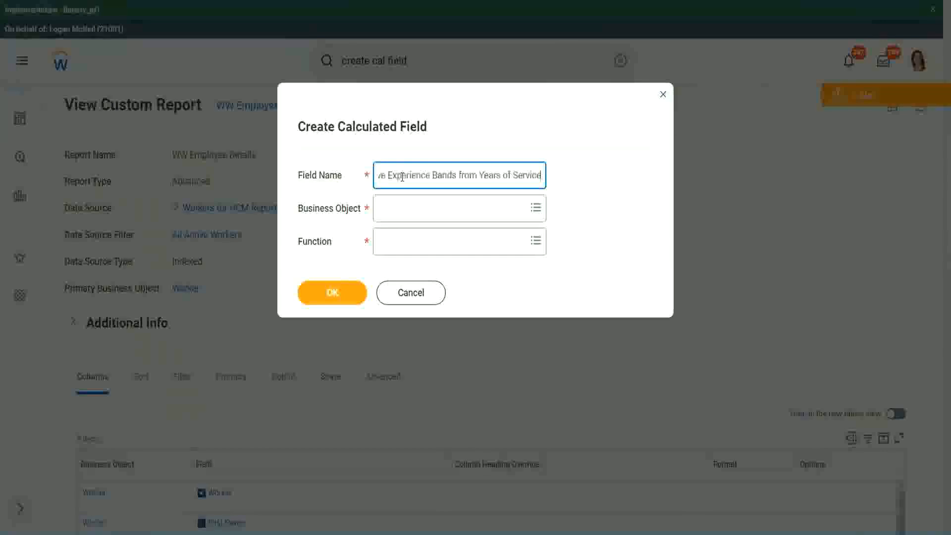
drag(434, 175, 348, 161)
click(430, 175)
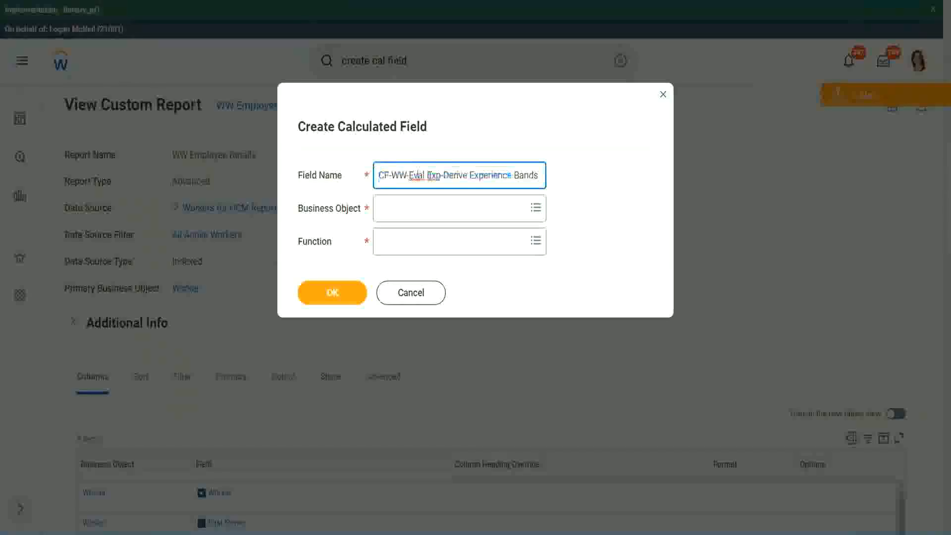
double_click(433, 175)
key(Right)
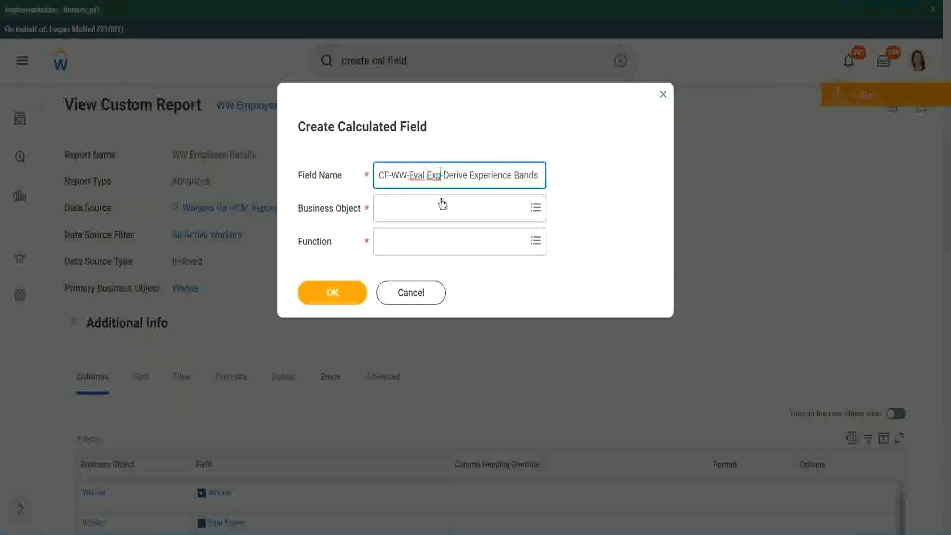
- Insert "Bands" after "Eval Exp" in the new calculated field's name
text(bands)
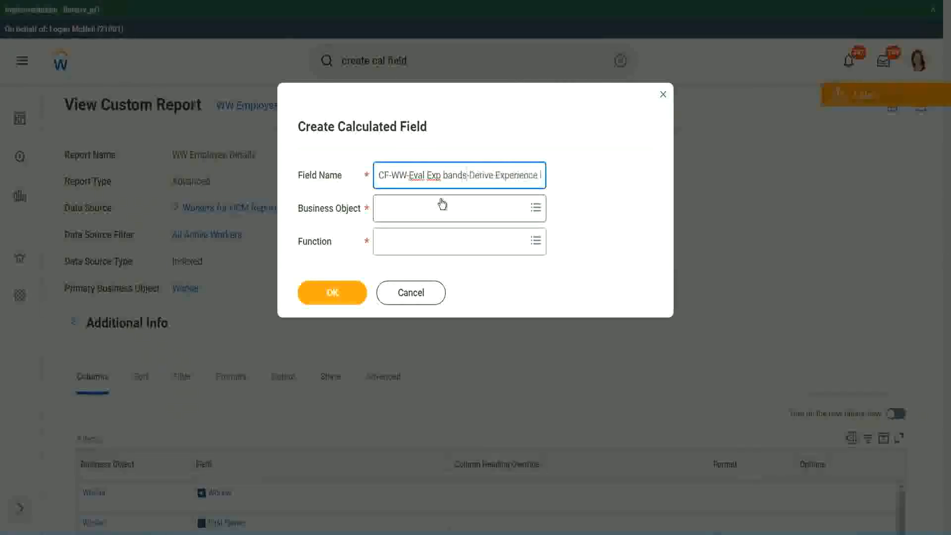
key(Left)
key(Left)
key(Left)
key(Left)
key(shift+Left)
text(B)
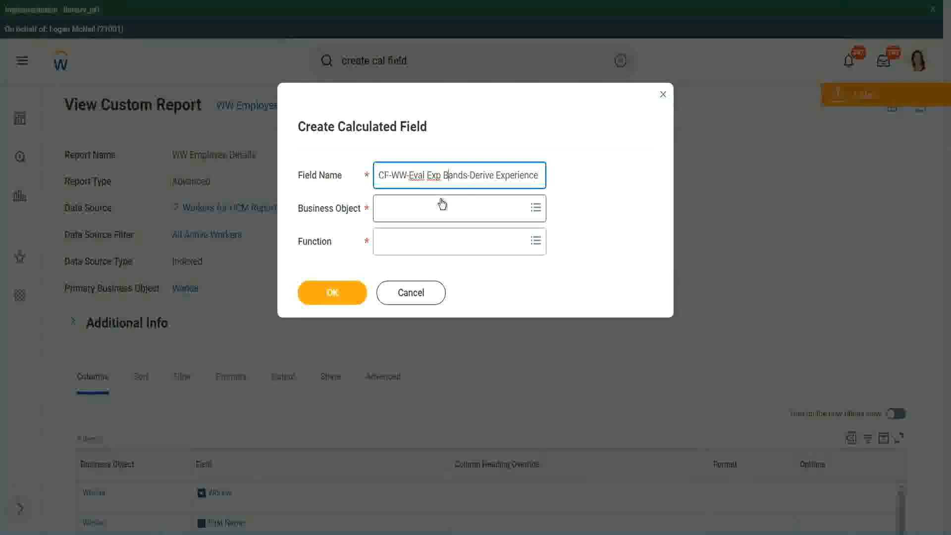
key(Right)
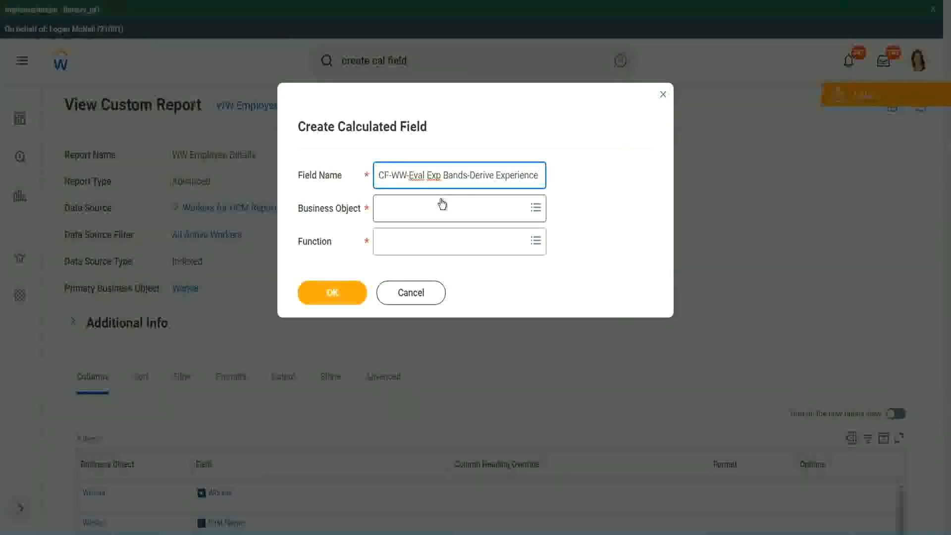
- Replace "Derive" with "Determine" in the field name, keeping the ending "Experience Bands from Years of Service"
text(Band)
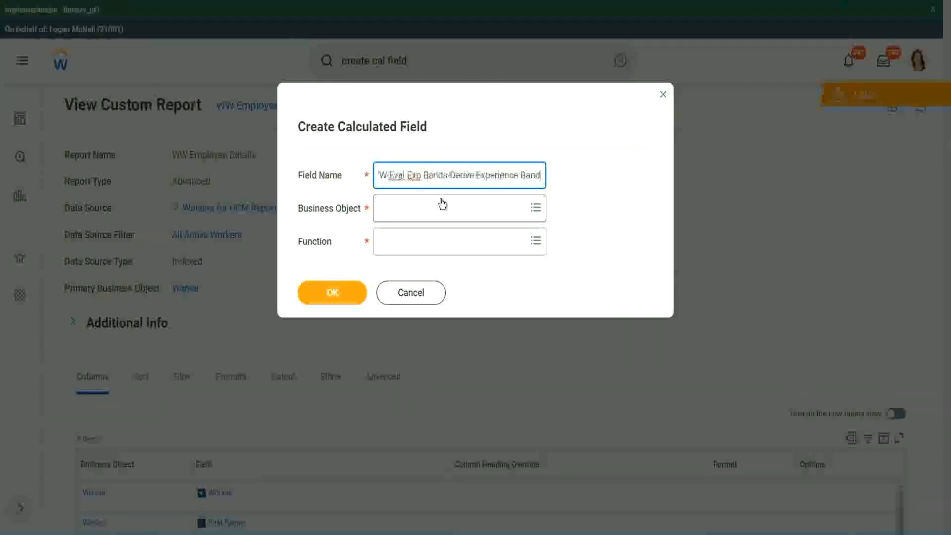
text(s from Years of)
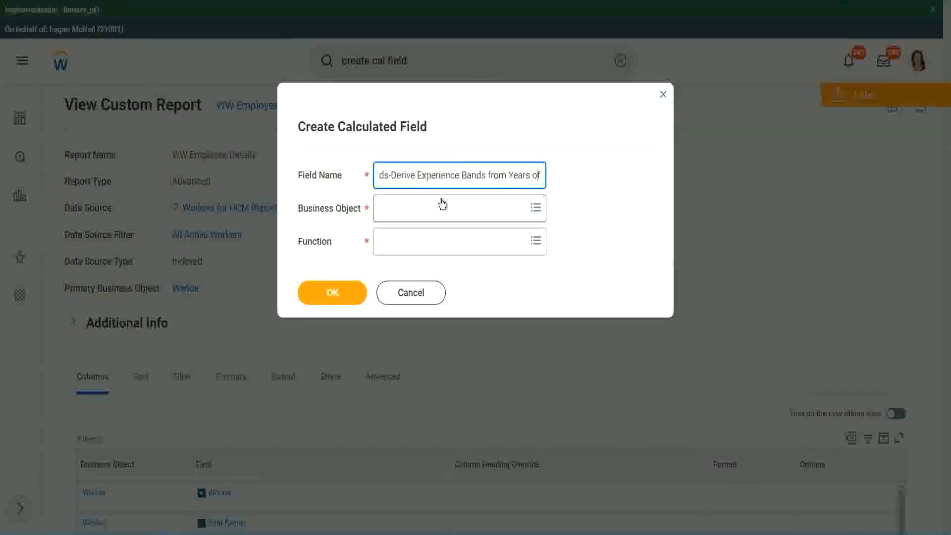
key(Left)
key(Left)
key(Left)
key(Left)
key(Left)
key(shift+Left)
key(shift+Left)
key(shift+Left)
key(shift+Left)
key(shift+Left)
key(shift+Left)
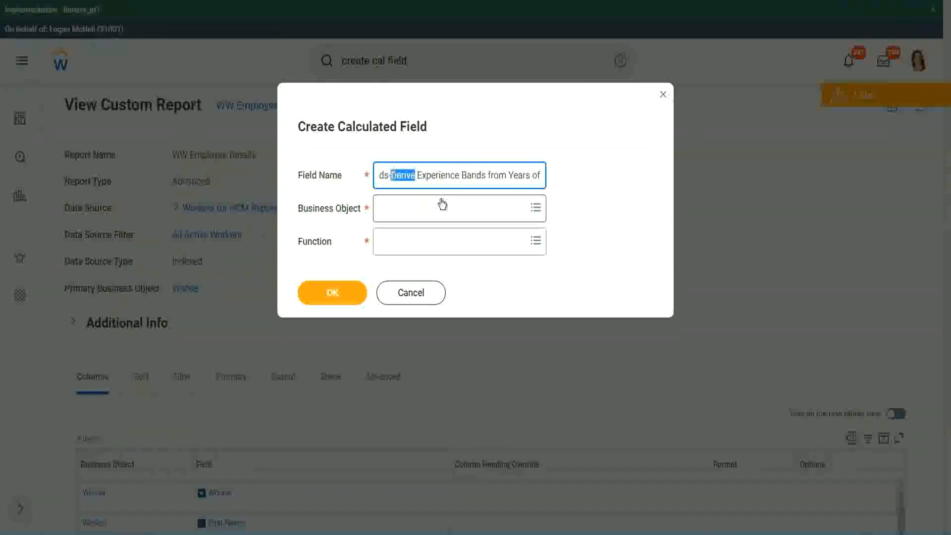
text(Determine)
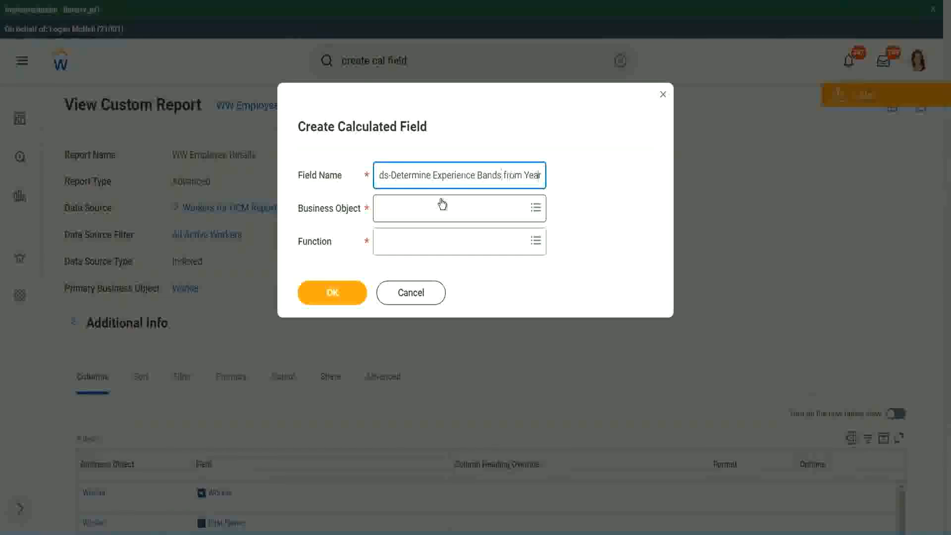
key(End)
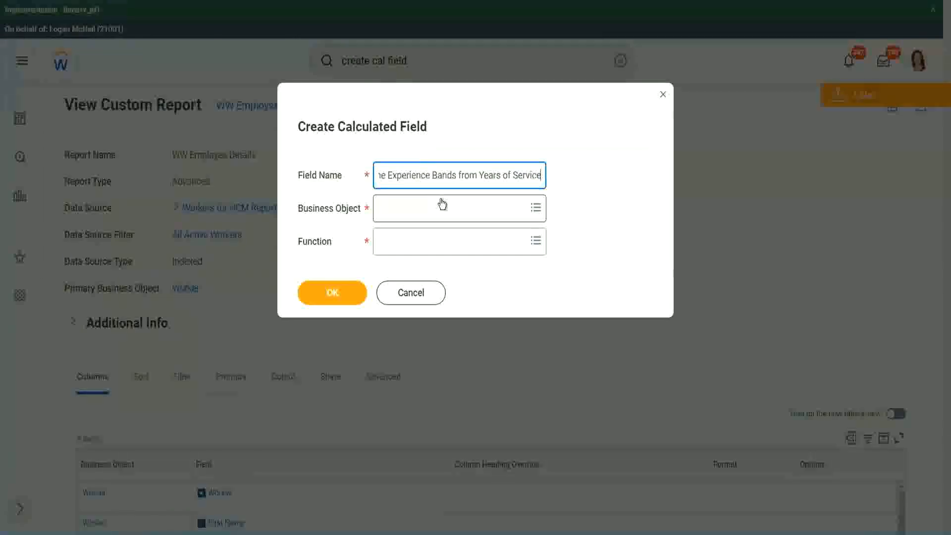
- Search the business objects for "worker" and choose Worker as the field's business object
click(421, 210)
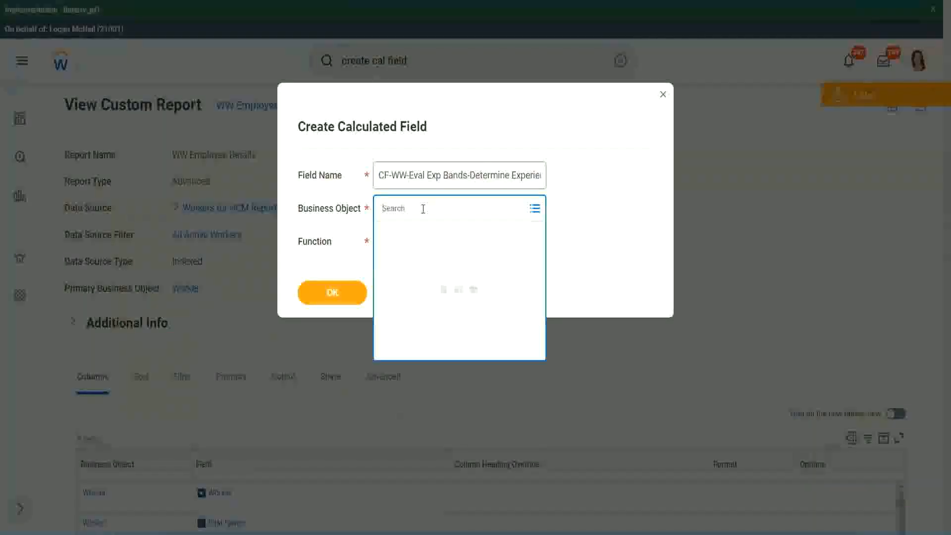
text(work)
key(Return)
text(er)
key(Return)
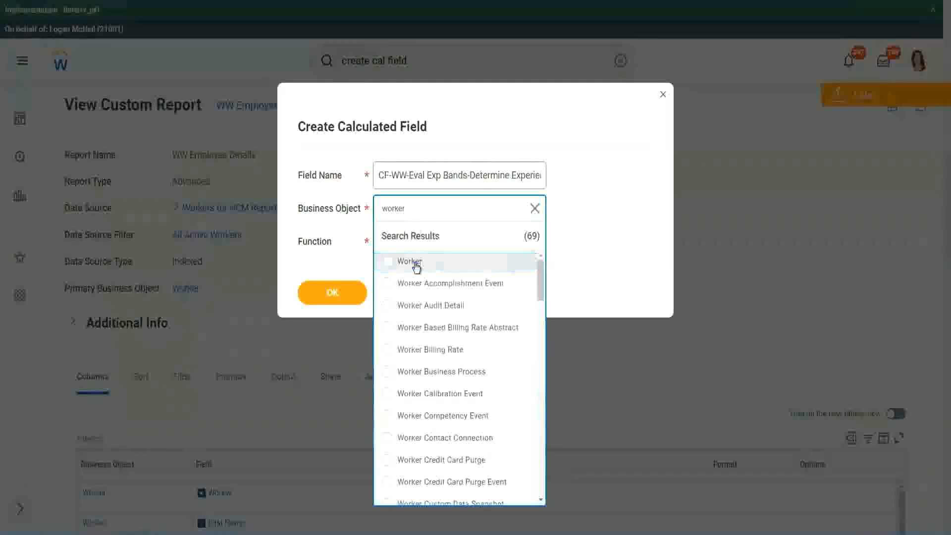
click(414, 266)
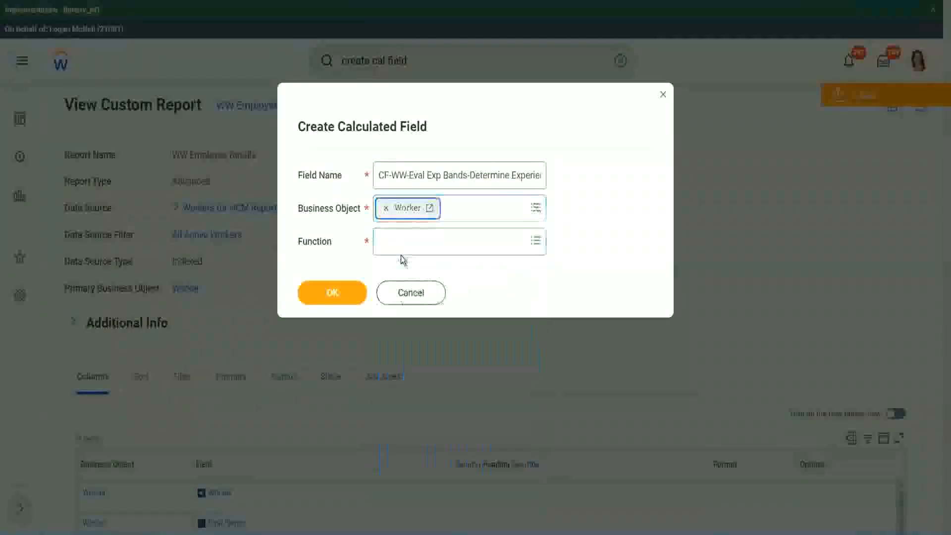
- Search the functions for "eval exp" and choose Evaluate Expression Band as the field's function
click(401, 239)
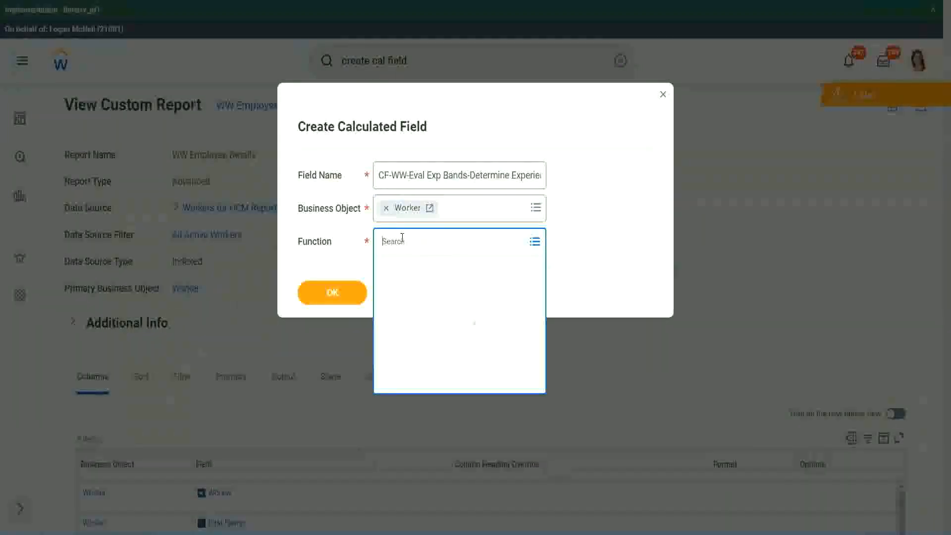
text(eval ex)
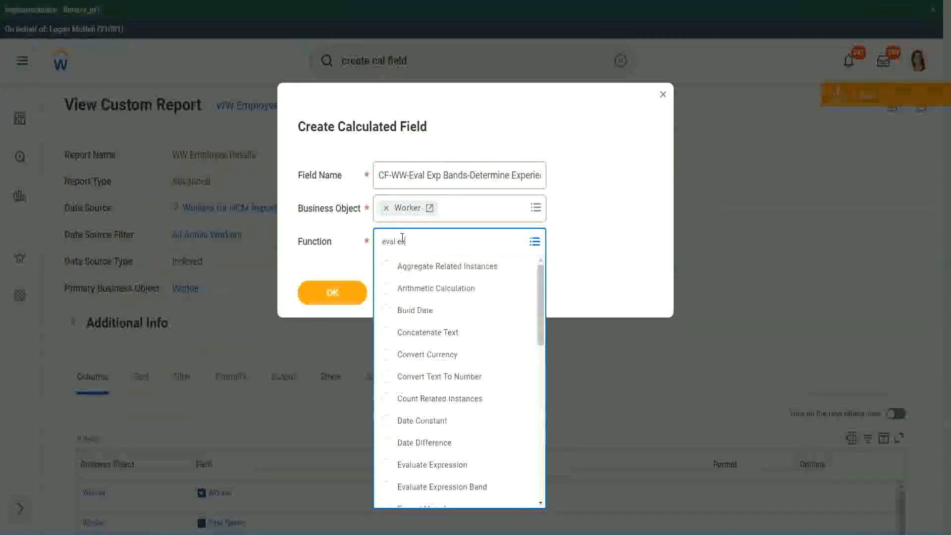
text(p)
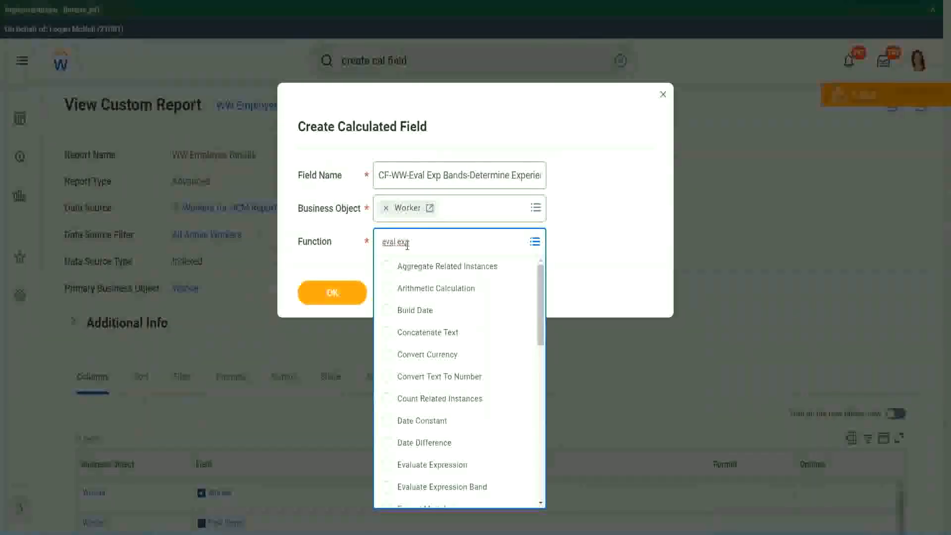
key(Return)
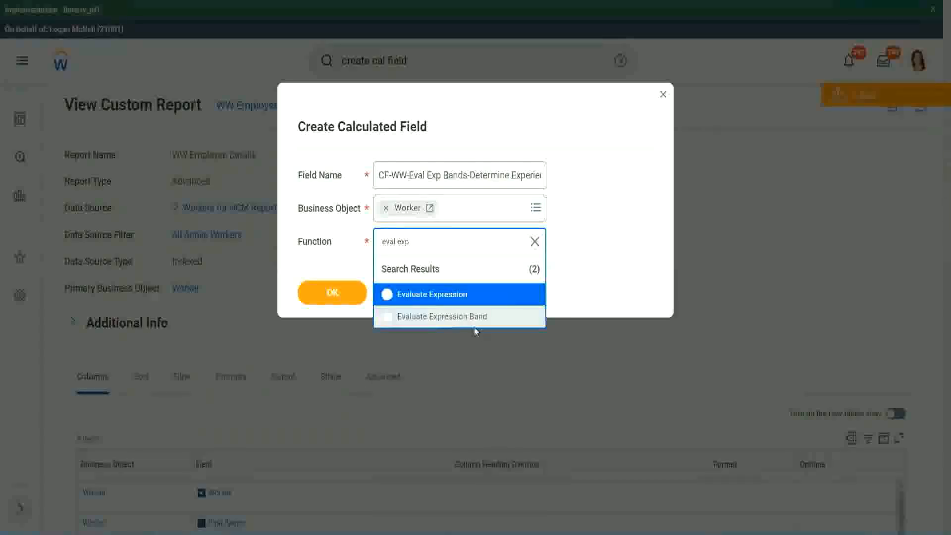
click(480, 321)
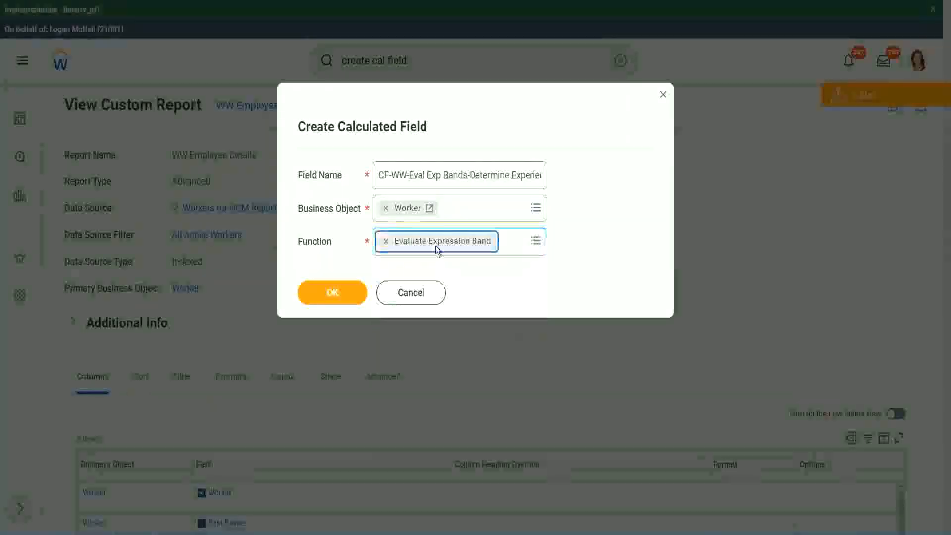
- Change "Eval Exp Bands" to "Eval Exp Band" in the field name and continue to the calculation definition
click(467, 175)
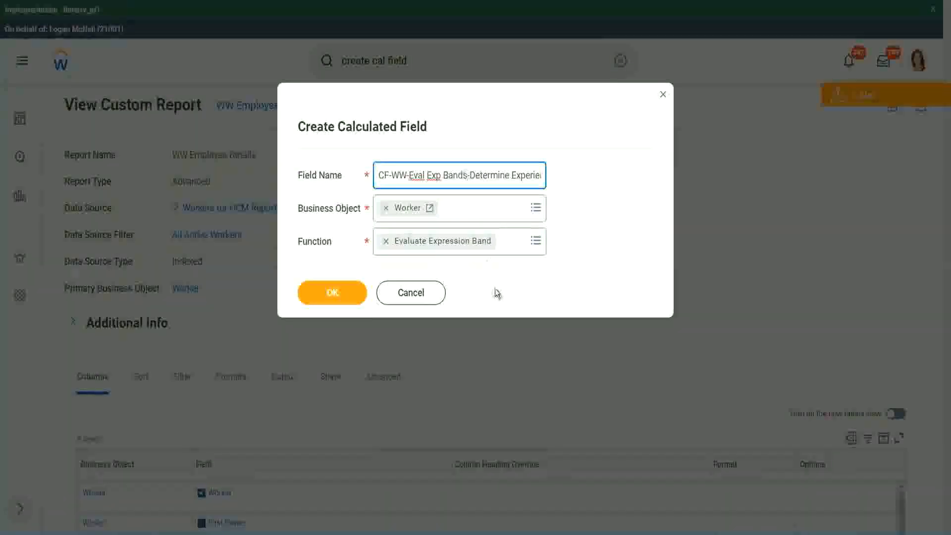
key(BackSpace)
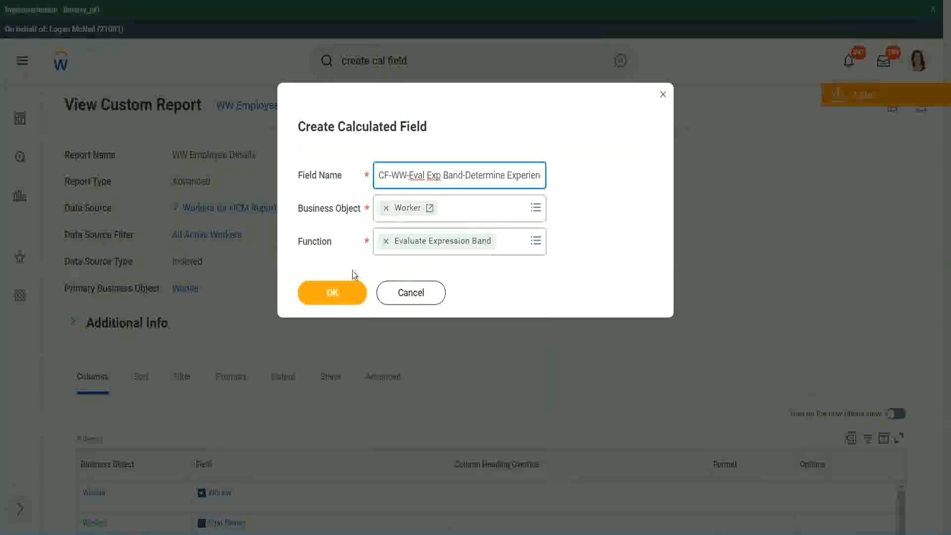
click(333, 293)
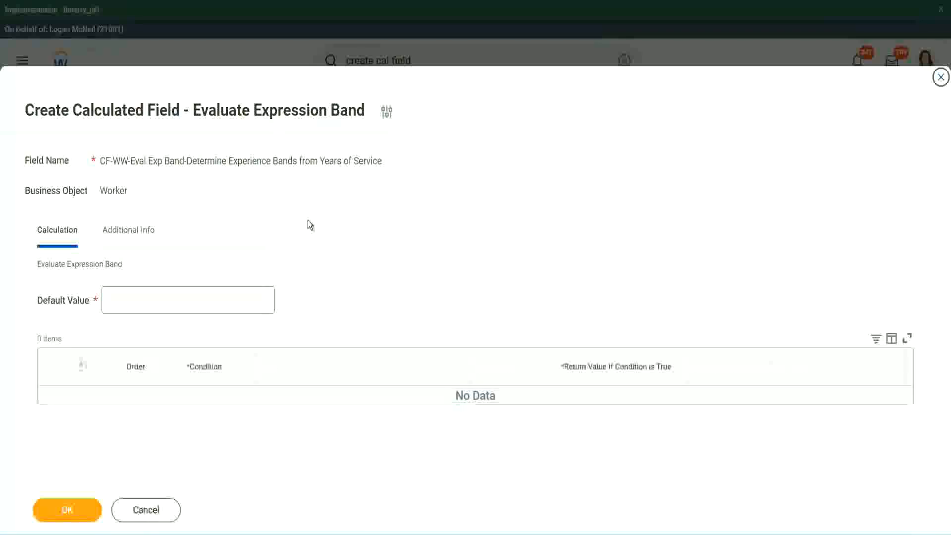
- Set the default value to "-" and add the first row to the condition table
click(138, 306)
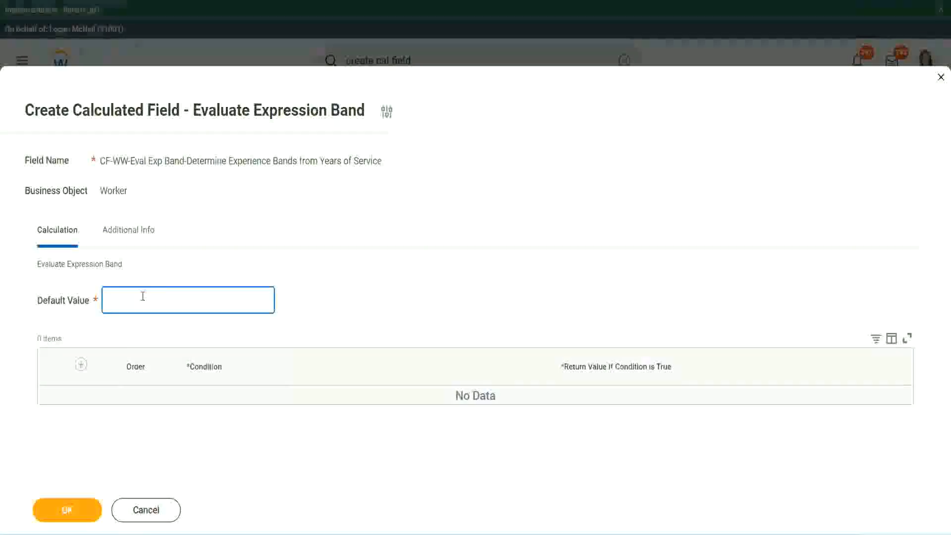
text(N)
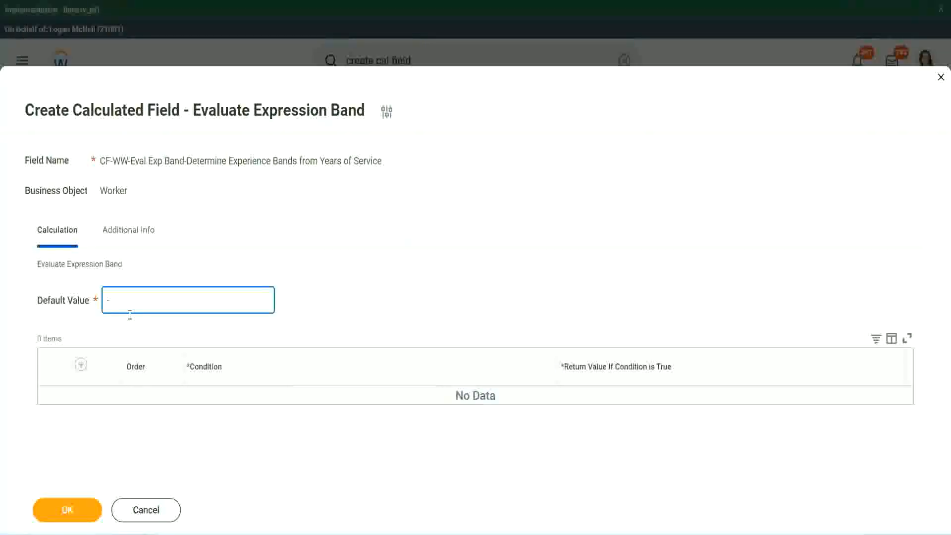
click(82, 366)
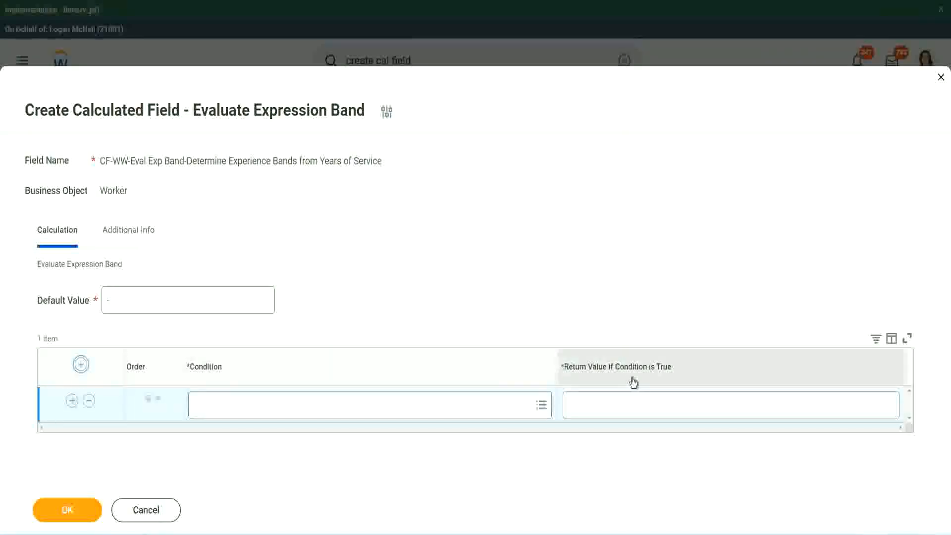
click(620, 406)
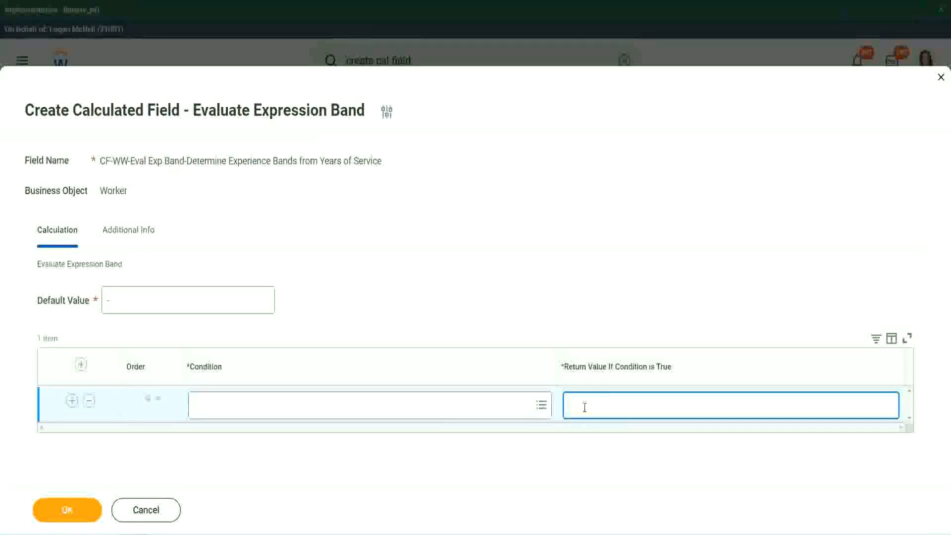
text(adkadjadjakdja)
key(BackSpace)
key(BackSpace)
key(BackSpace)
key(BackSpace)
key(BackSpace)
key(BackSpace)
key(BackSpace)
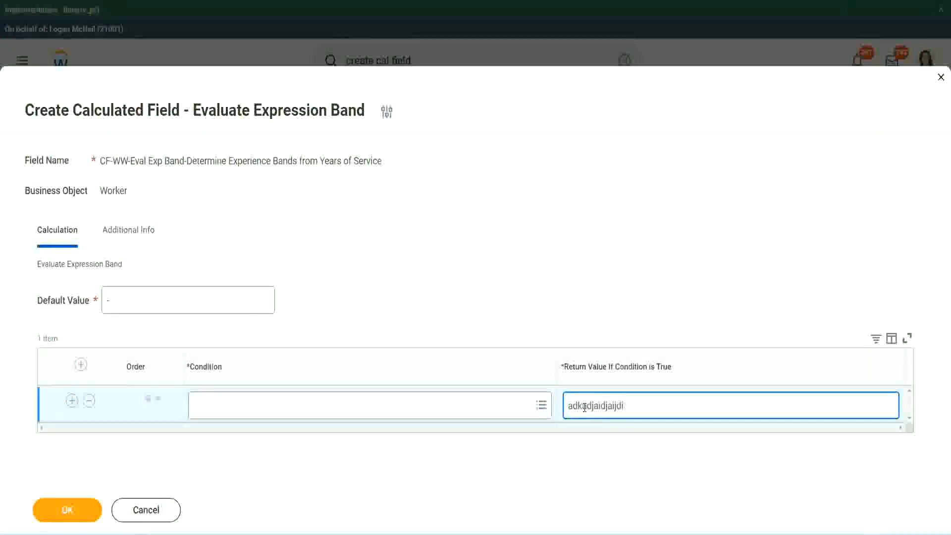
key(BackSpace)
key(BackSpace)
key(BackSpace)
key(BackSpace)
key(BackSpace)
key(BackSpace)
key(BackSpace)
key(BackSpace)
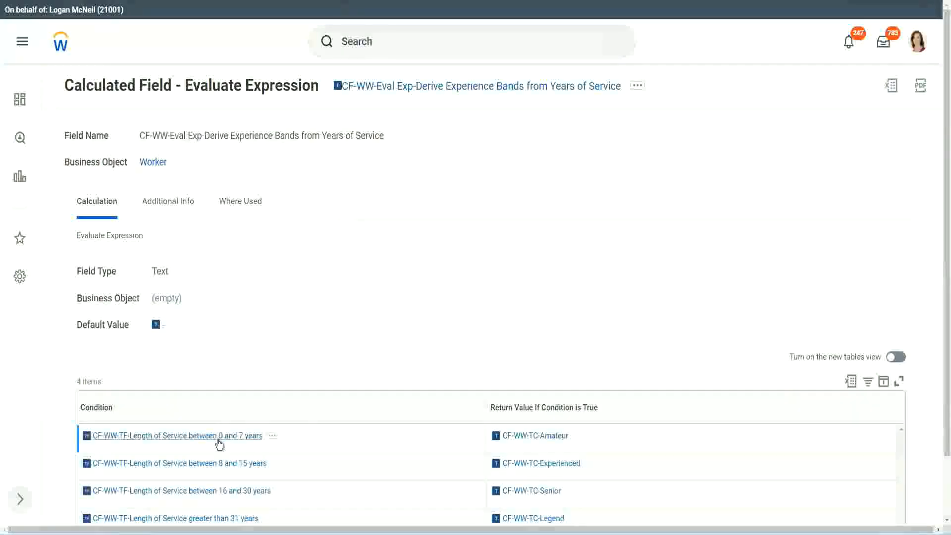
- Copy CF-WW-TF-Length of Service between 0 and 7 years from the existing Evaluate Expression field and set it as the first row's condition
right_click(219, 442)
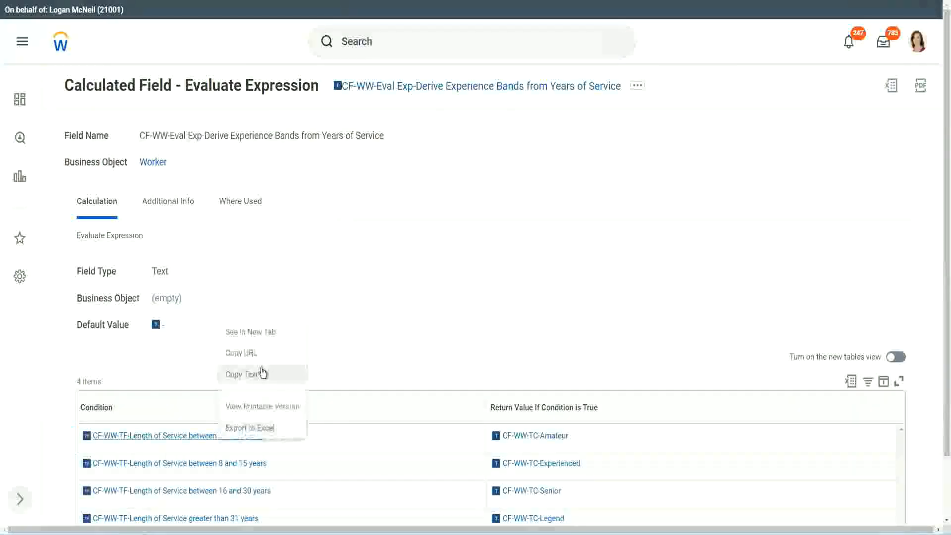
click(258, 375)
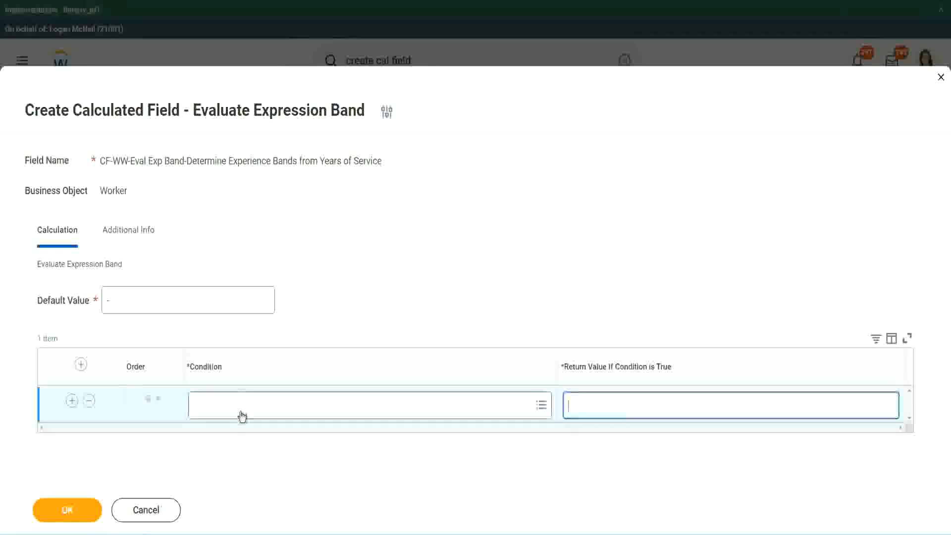
click(241, 411)
key(ctrl+v)
key(Return)
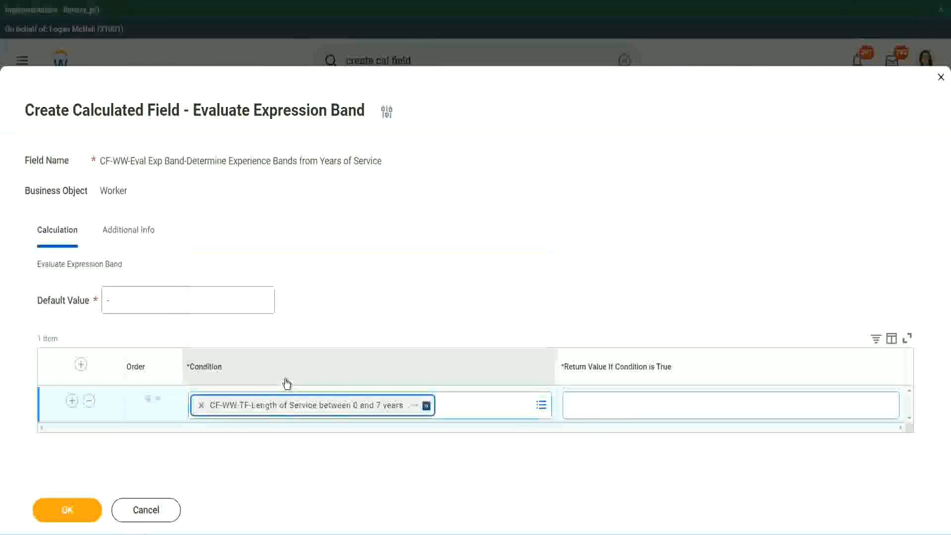
- Set the first row's return value to Amateur and add three empty condition rows below it
click(601, 396)
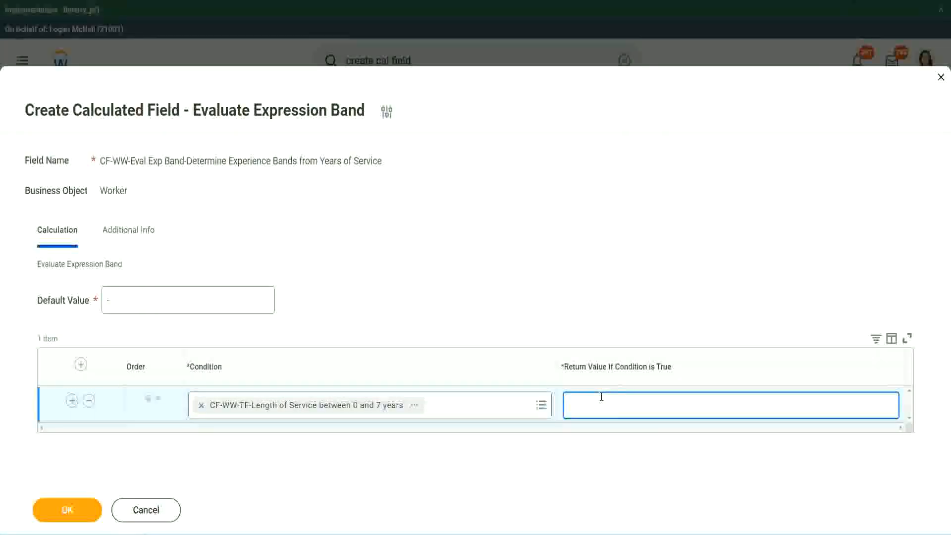
text(Amateur)
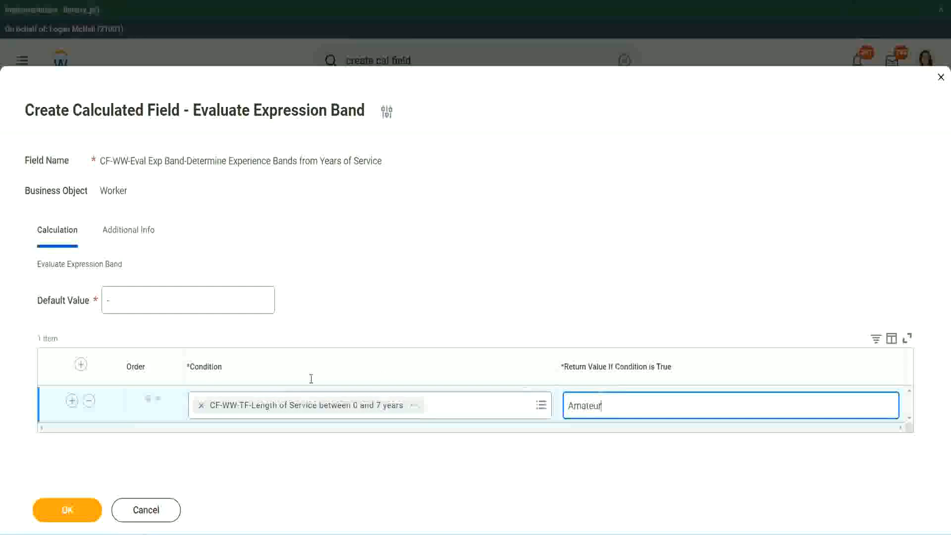
click(72, 400)
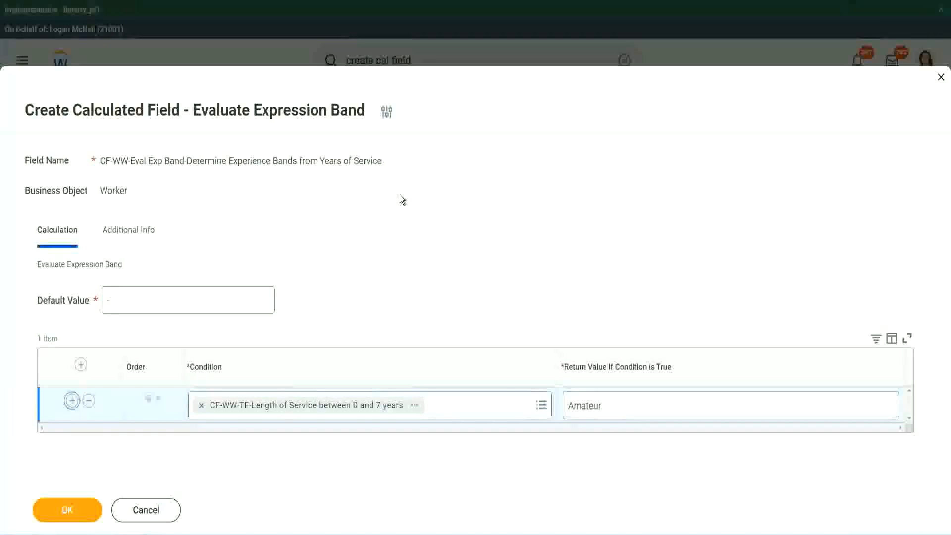
click(70, 439)
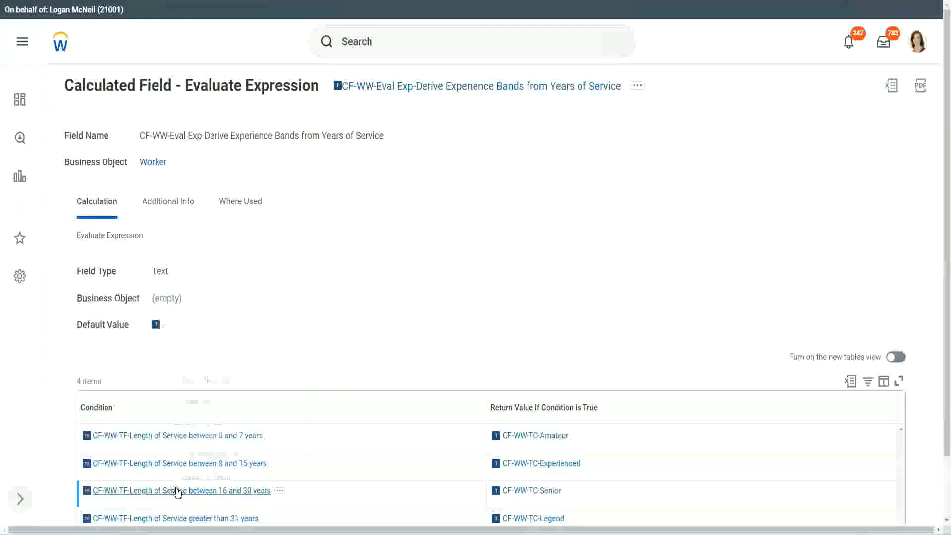
- Copy CF-WW-TF-Length of Service between 16 and 30 years from the existing field into the second row's condition and move that row to third place
right_click(176, 490)
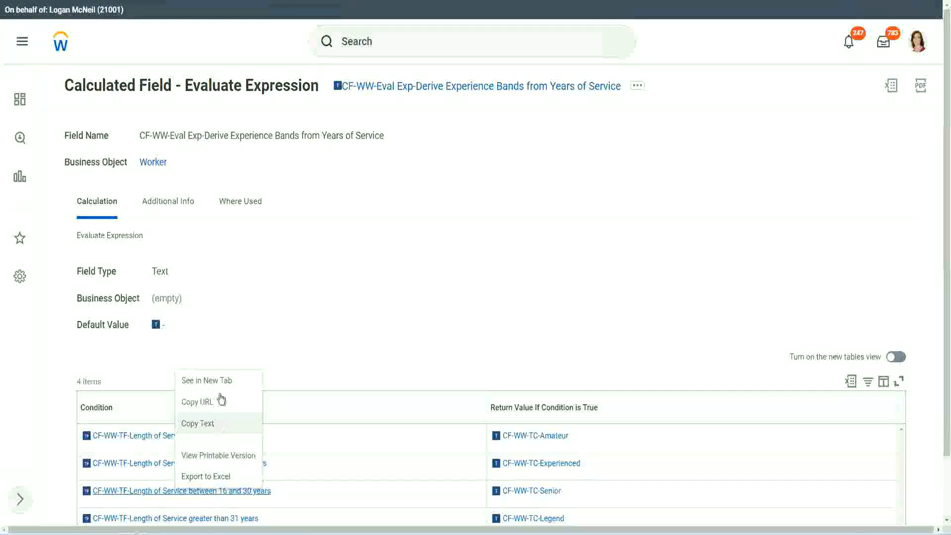
click(218, 400)
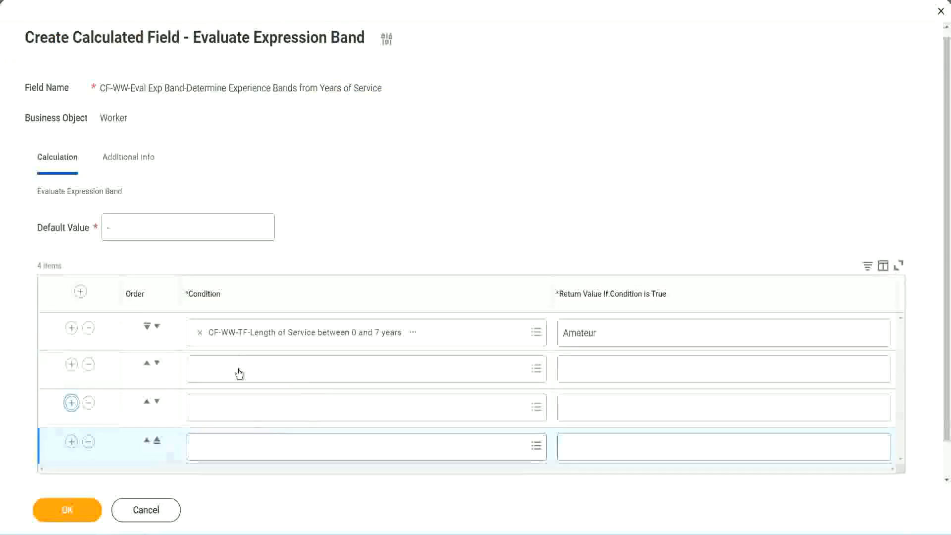
click(240, 367)
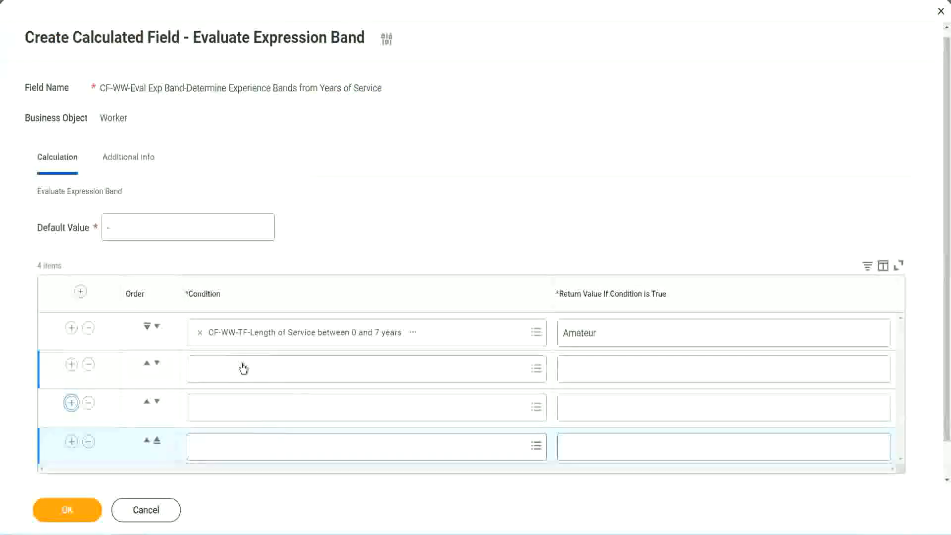
key(ctrl+v)
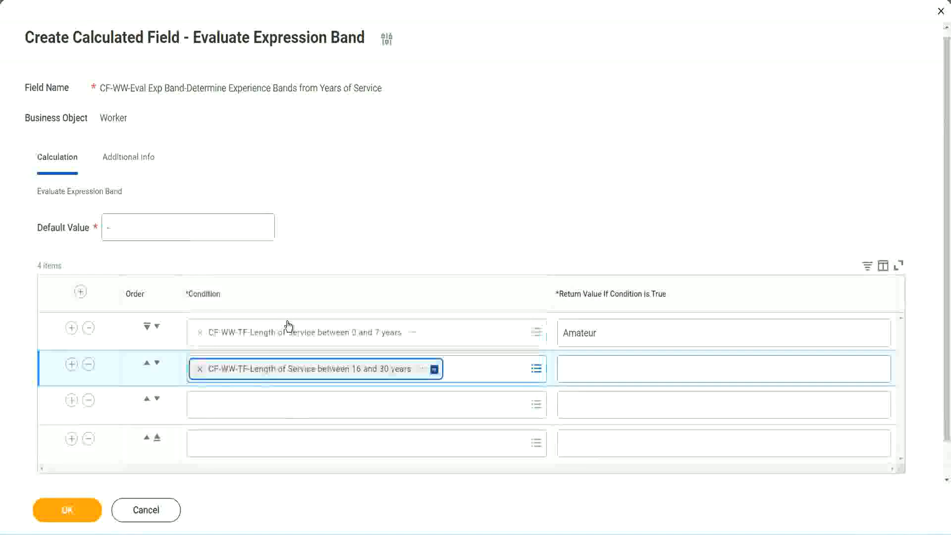
click(157, 362)
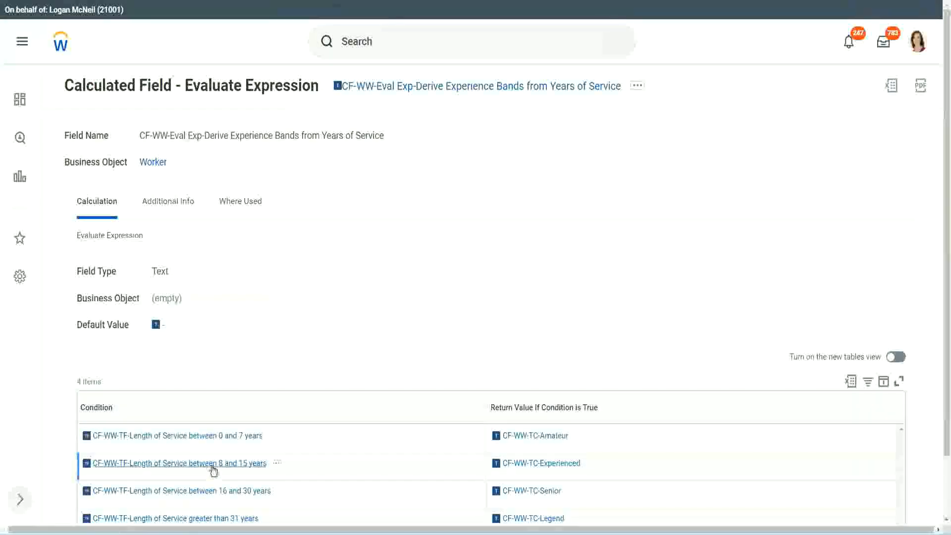
- Copy CF-WW-TF-Length of Service between 8 and 15 years from the existing field and set it as the second row's condition
right_click(213, 466)
click(239, 402)
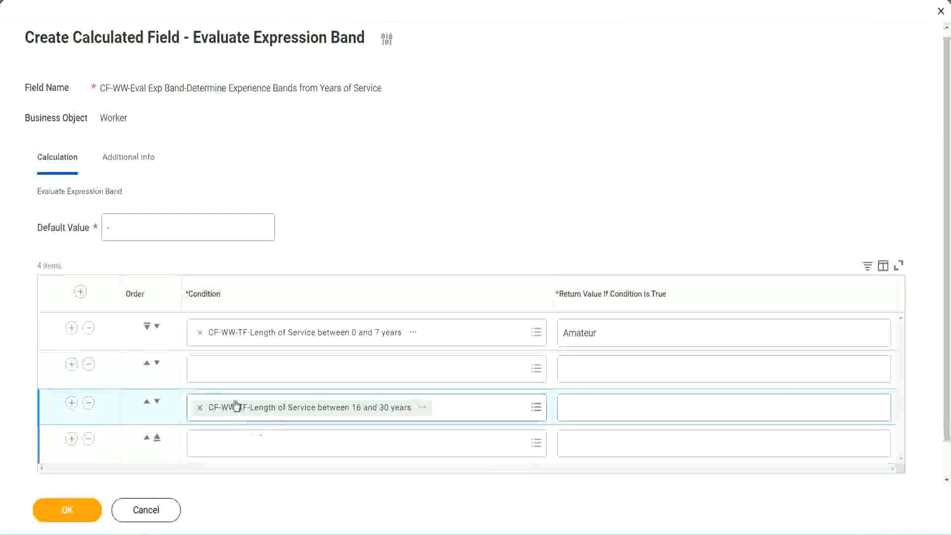
click(238, 379)
key(ctrl+v)
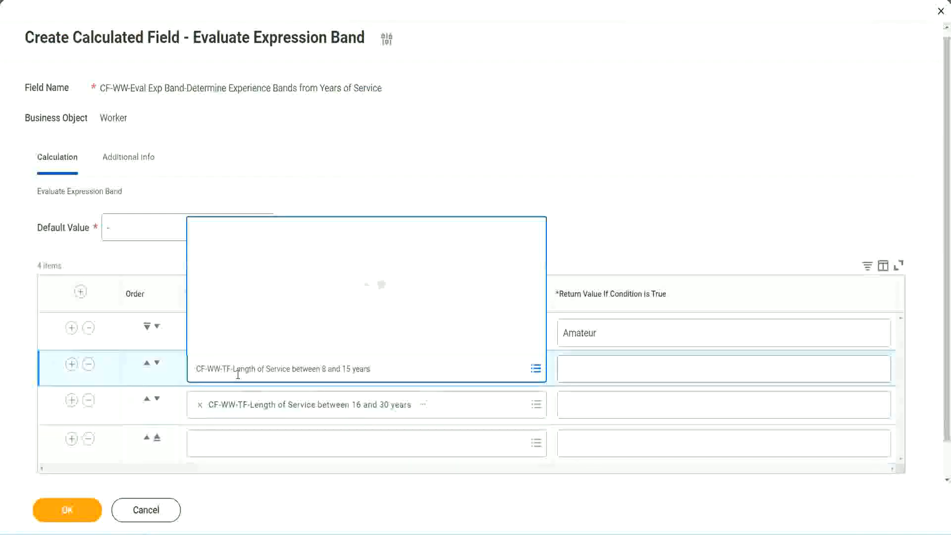
key(Return)
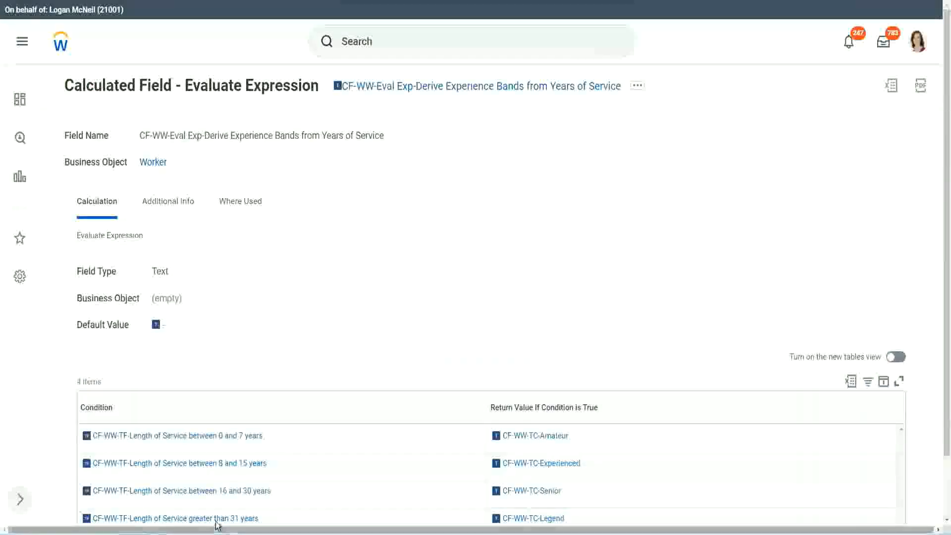
- Copy CF-WW-TF-Length of Service greater than 31 years from the existing field and set it as the fourth row's condition
right_click(217, 525)
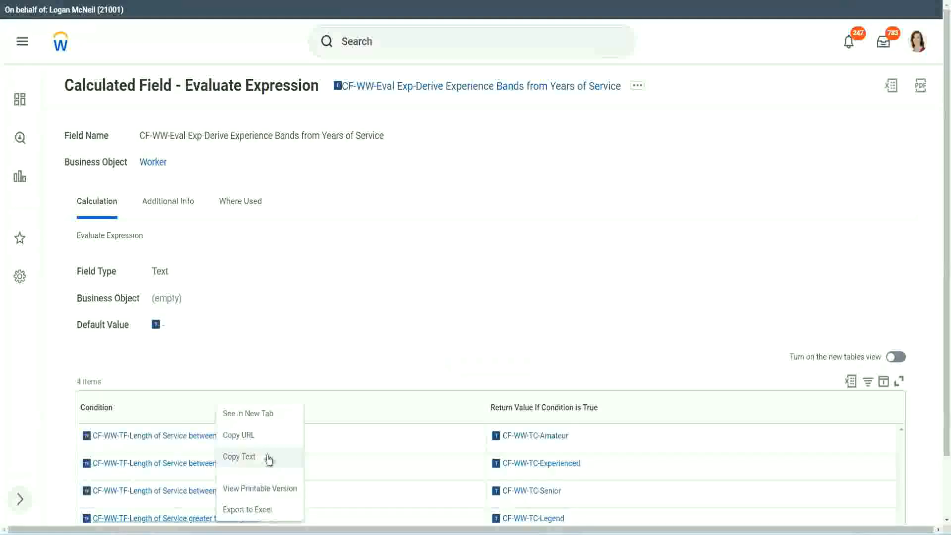
click(271, 458)
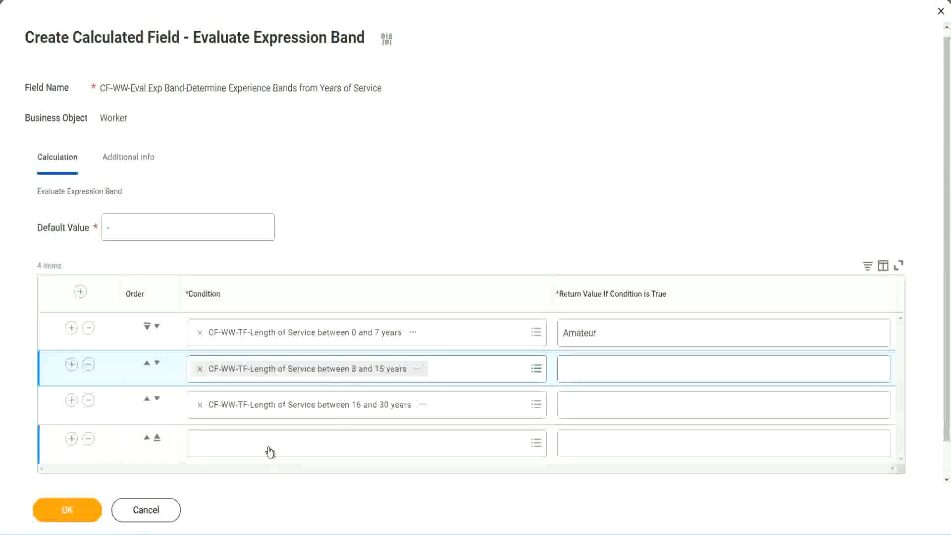
click(270, 452)
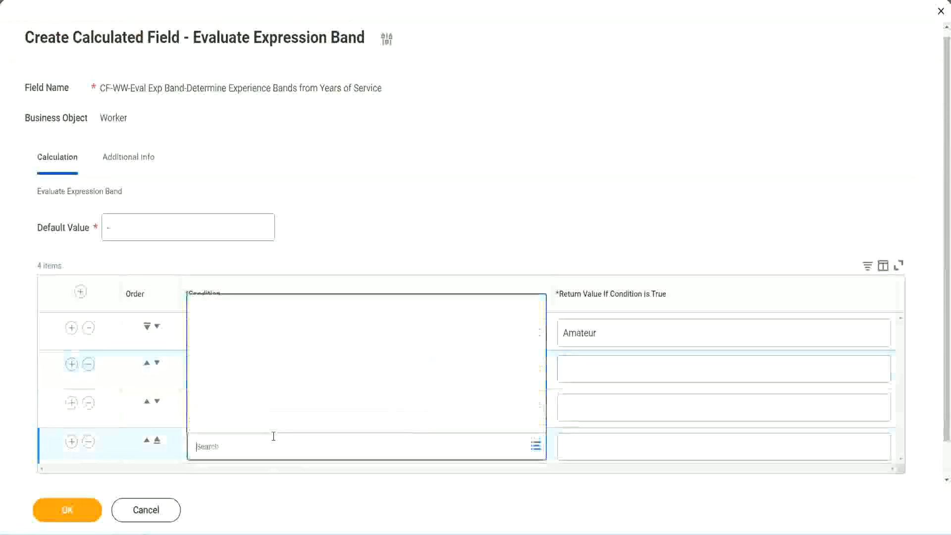
key(ctrl+v)
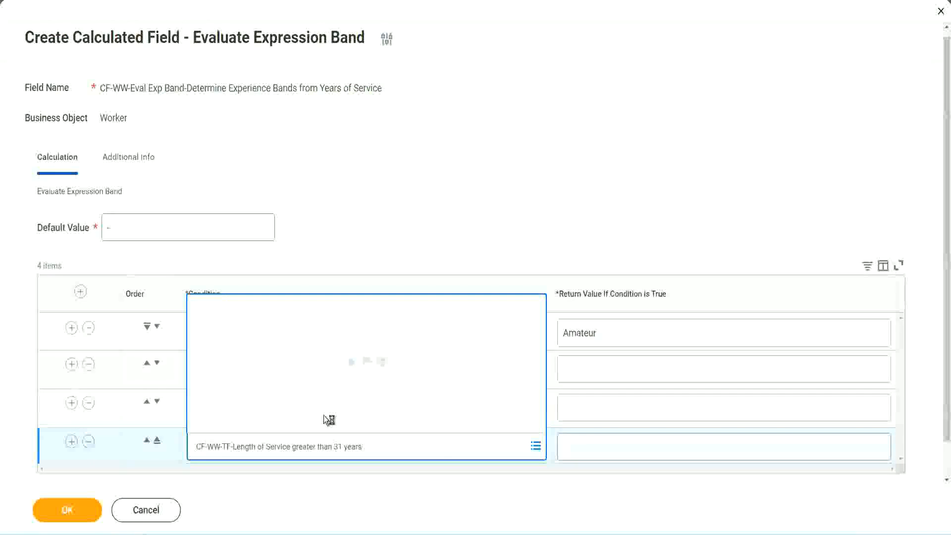
- Set the return values to Legend for the fourth row, Senior for the third and Experienced for the second, and save the calculated field
click(625, 445)
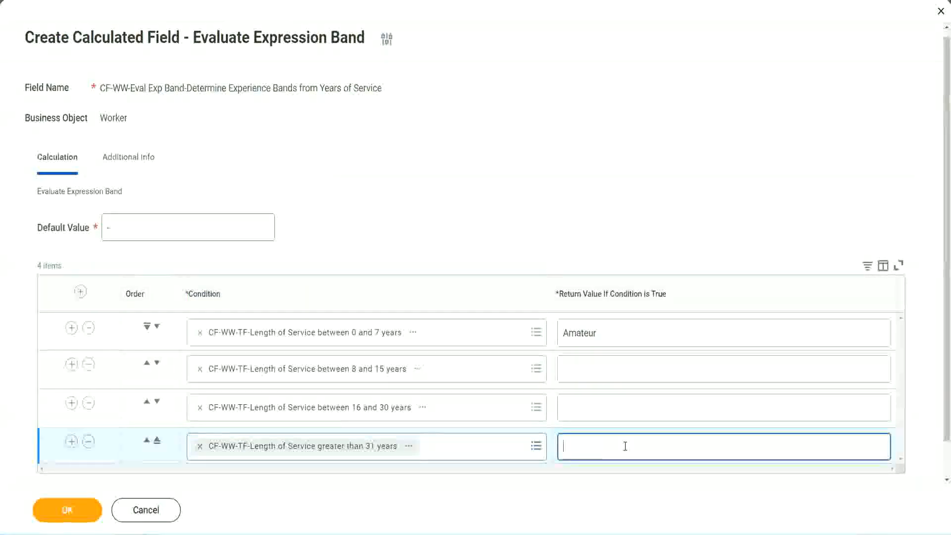
text(Le)
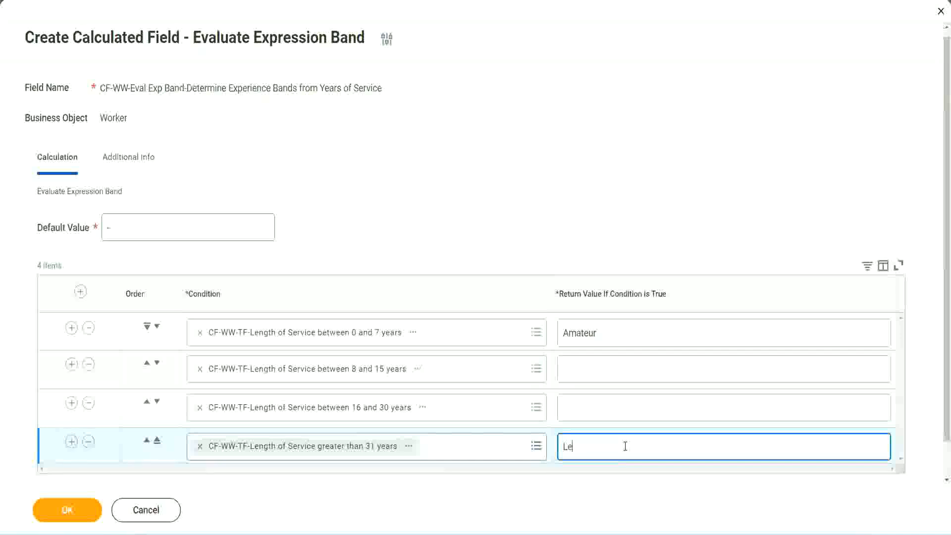
text(gend)
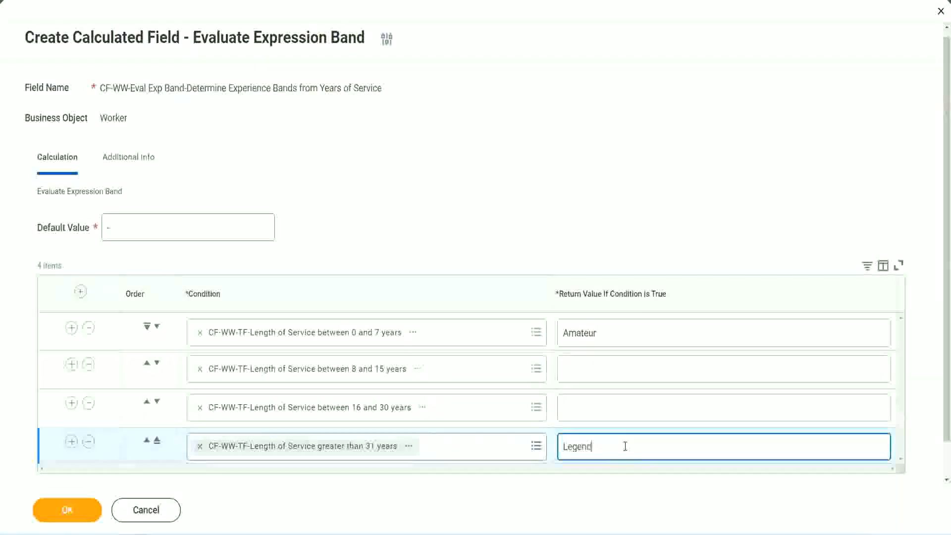
click(585, 406)
text(Senior)
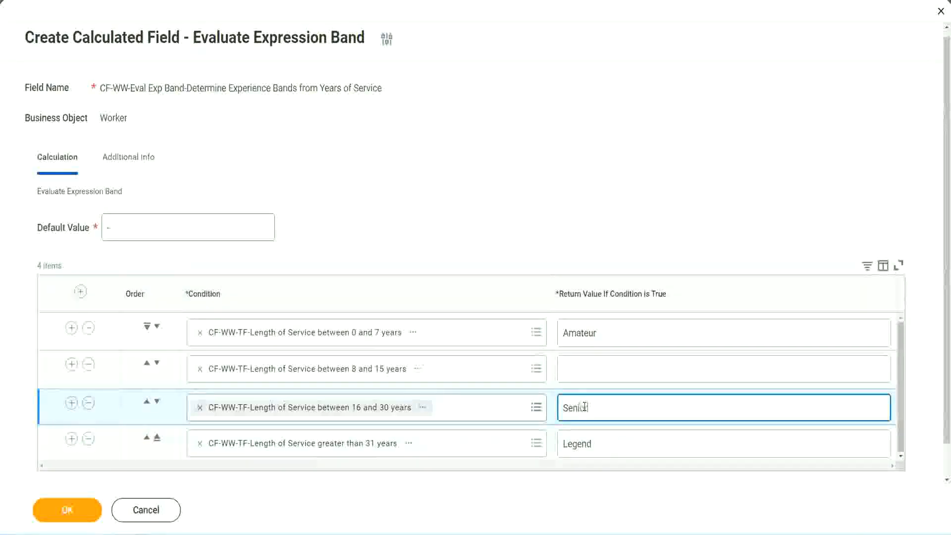
click(600, 370)
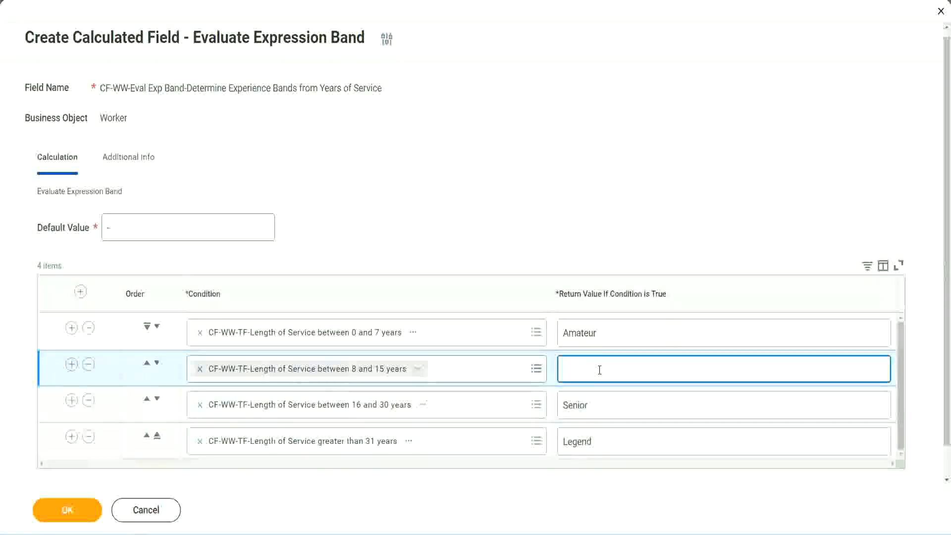
text(Experienced)
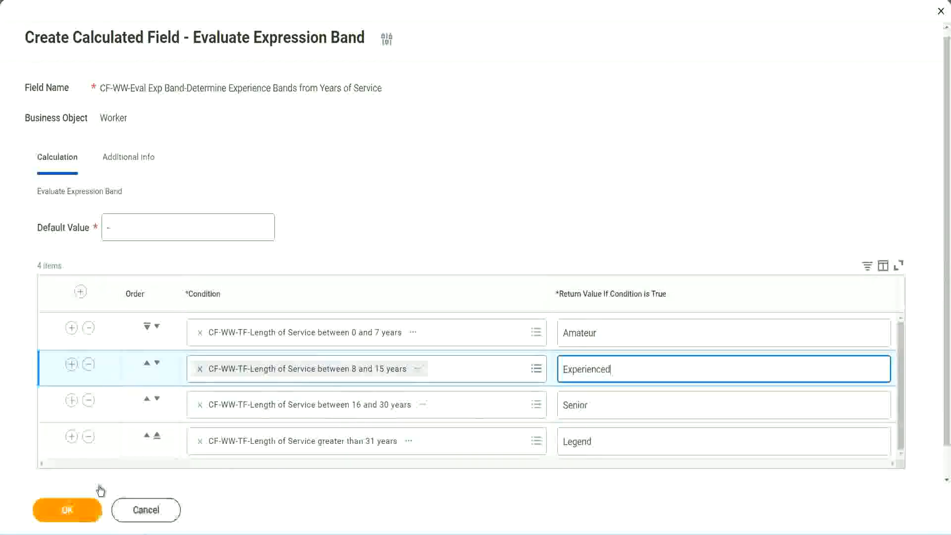
click(92, 507)
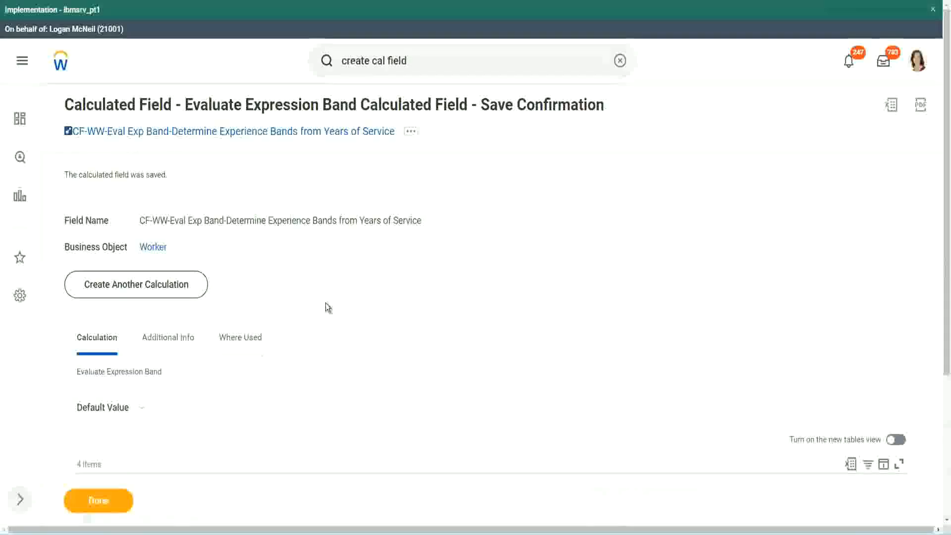
- Review each condition's return value in the saved calculated field
scroll(325, 302, down, 3)
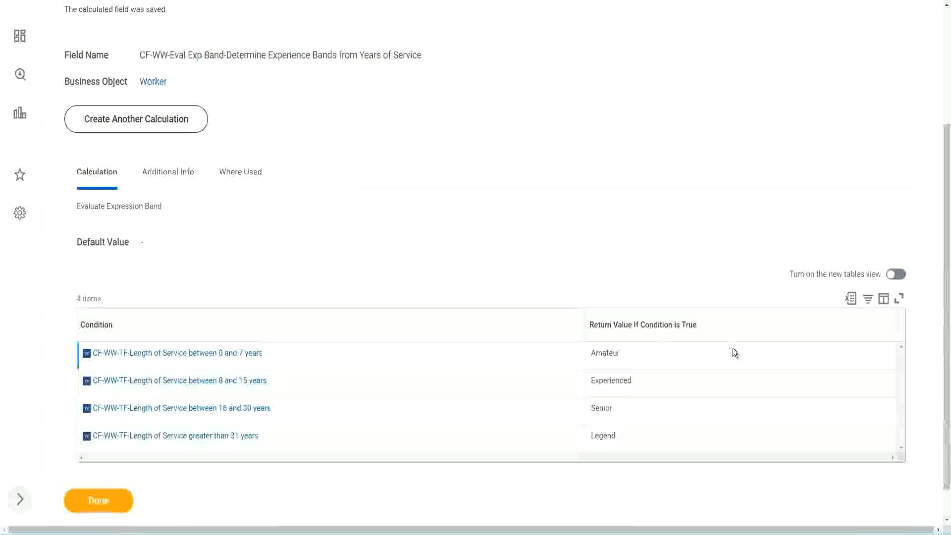
double_click(609, 350)
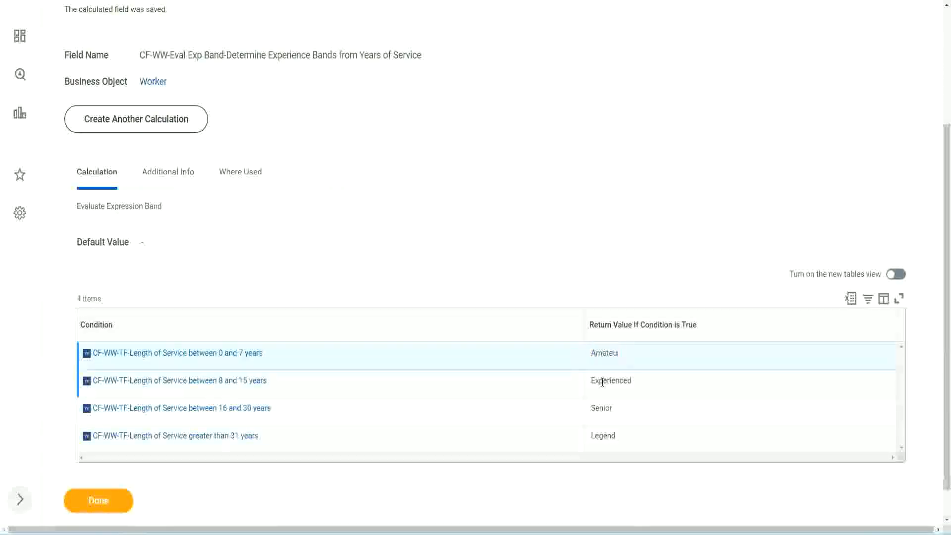
double_click(604, 381)
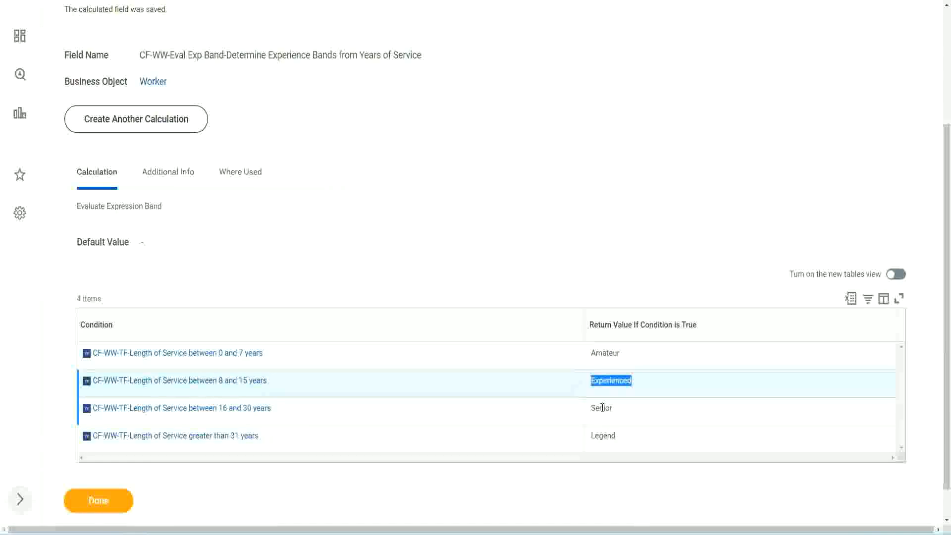
double_click(602, 407)
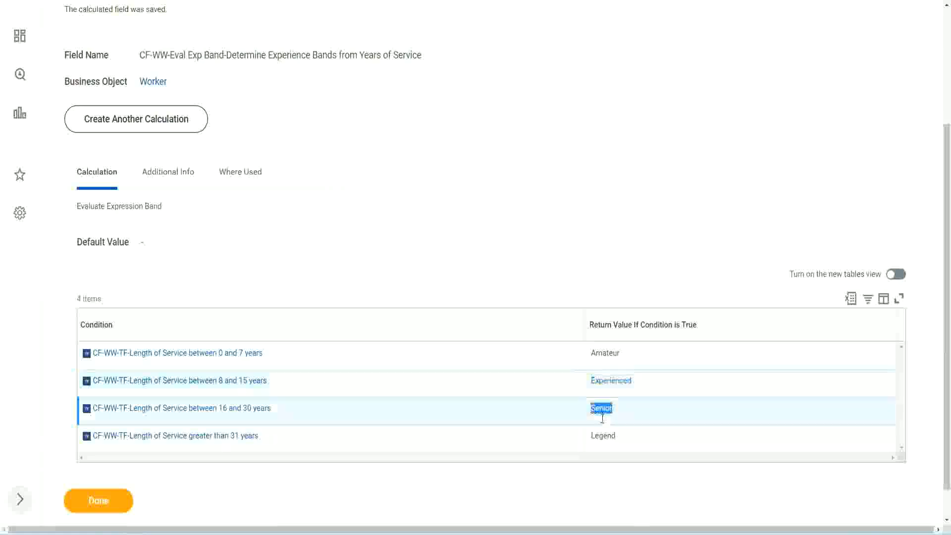
click(604, 432)
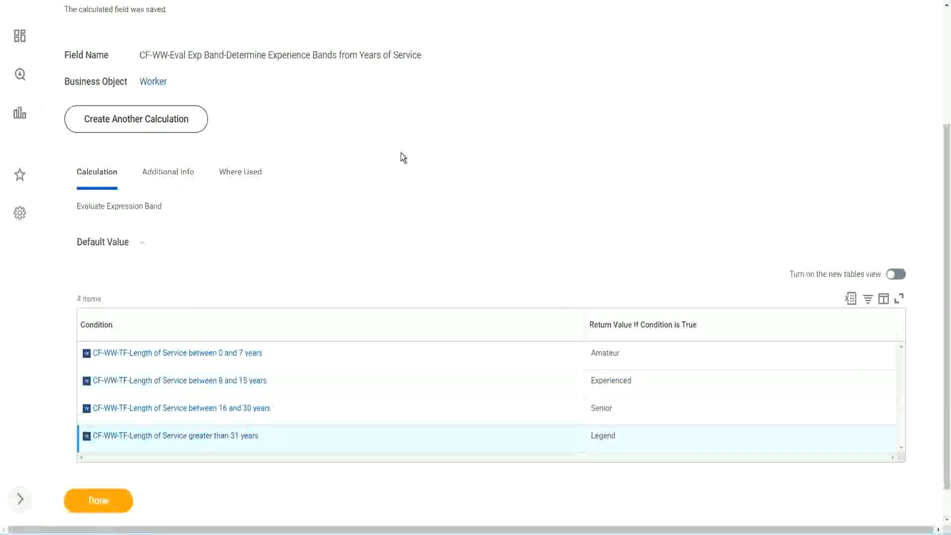
- Copy the saved Evaluate Expression Band field's name as text from its heading link
scroll(403, 156, up, 3)
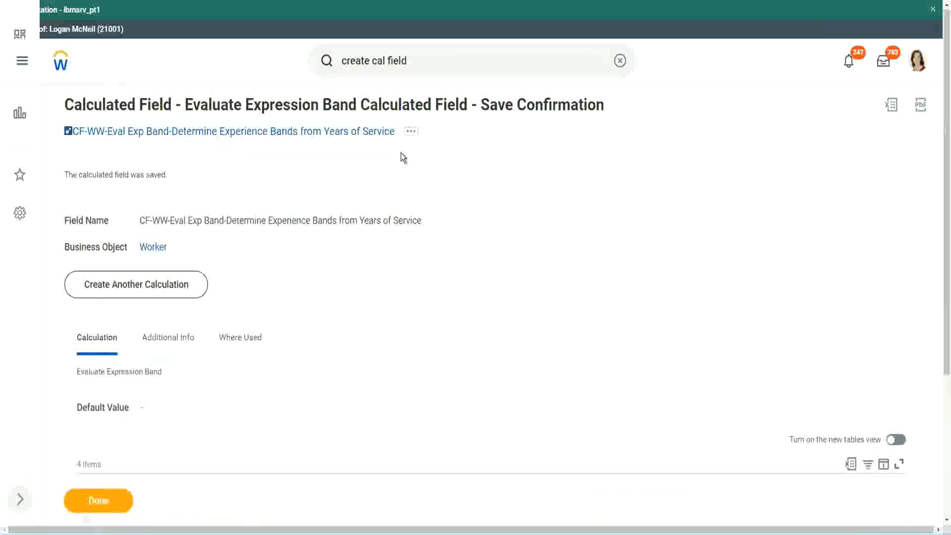
right_click(311, 136)
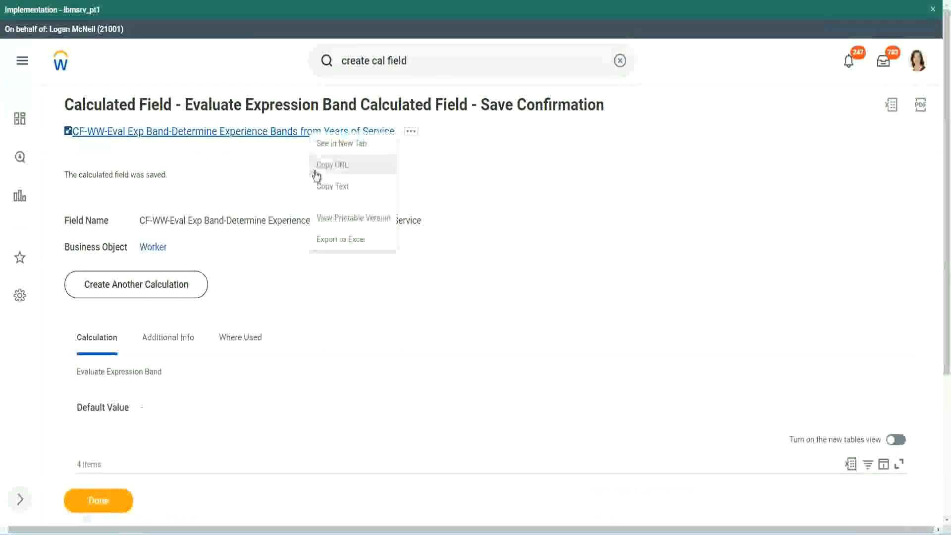
click(329, 187)
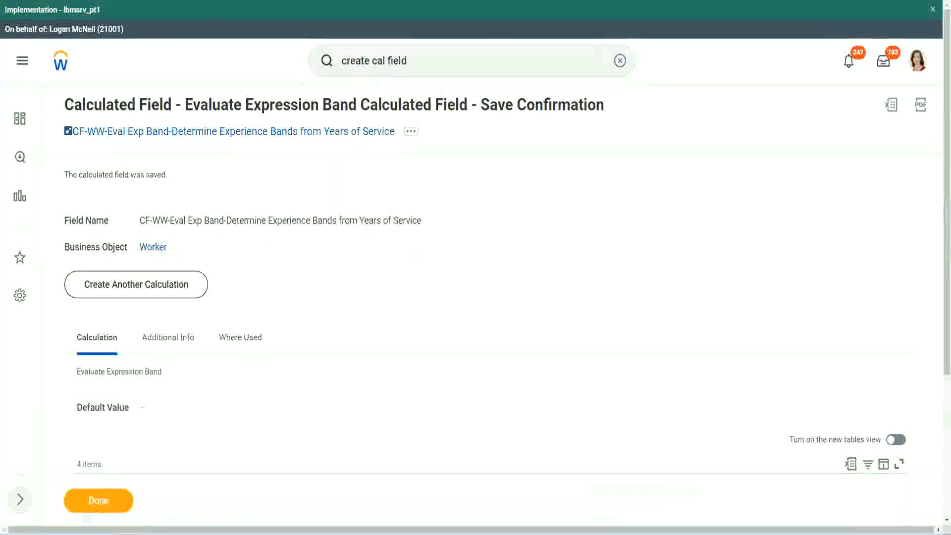
- Examine the saved field's condition table alongside the experience bands listed in the Notepad++ notes
scroll(314, 383, down, 2)
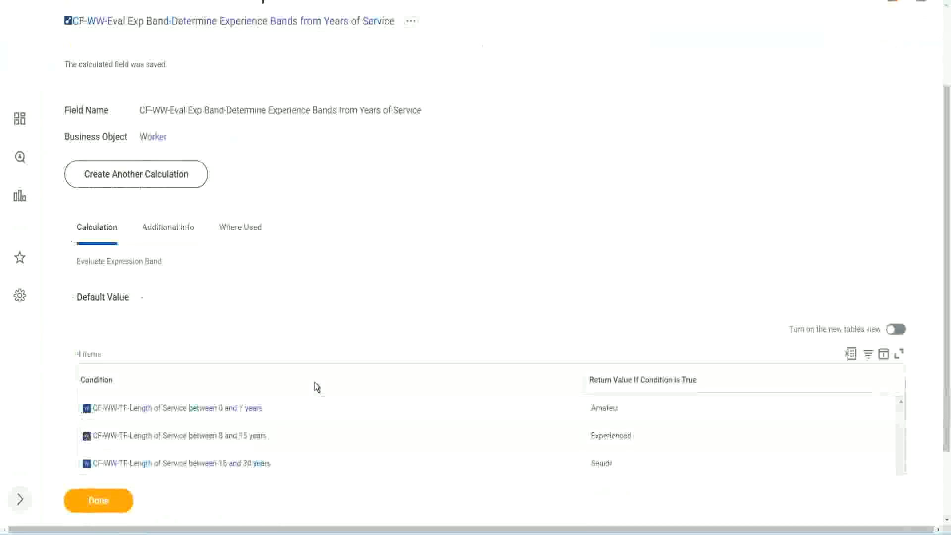
scroll(314, 383, down, 1)
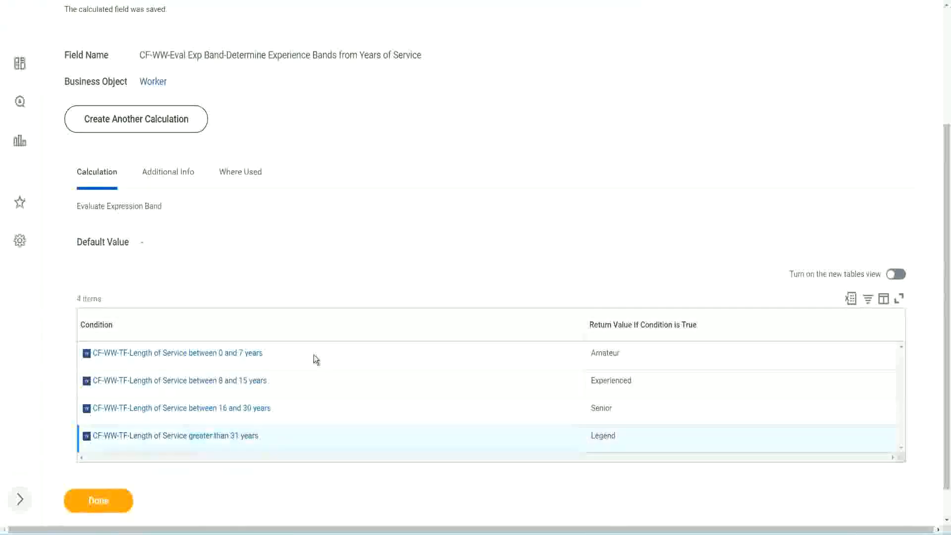
scroll(315, 359, down, 1)
scroll(331, 225, up, 2)
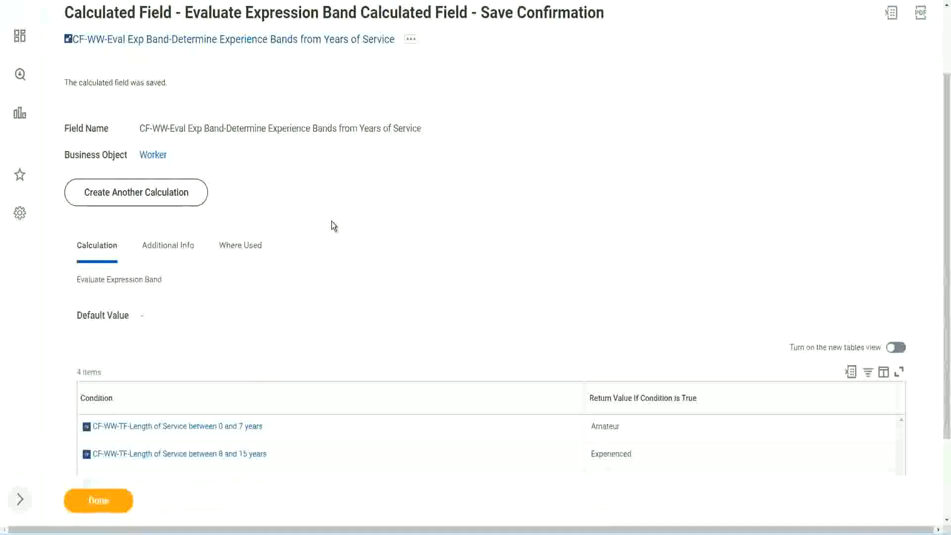
scroll(331, 221, down, 2)
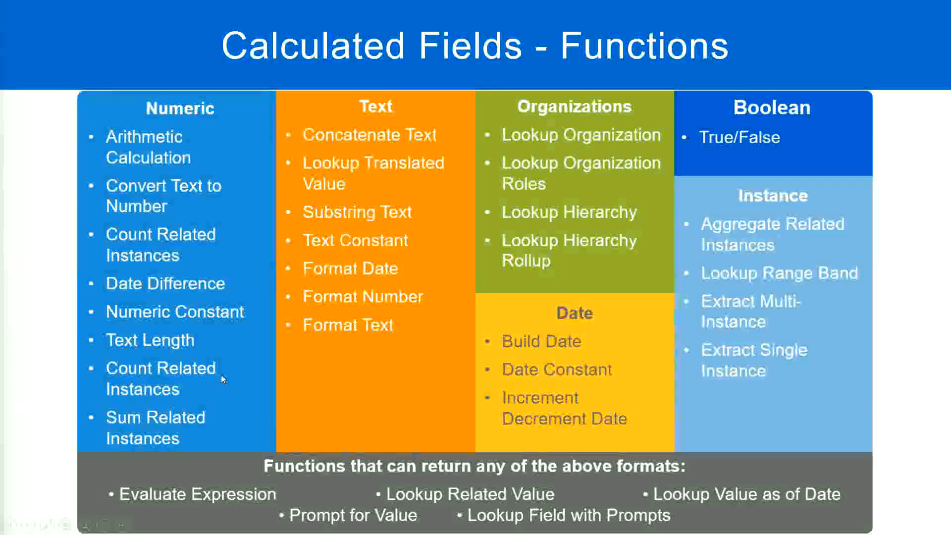
key(alt+Tab)
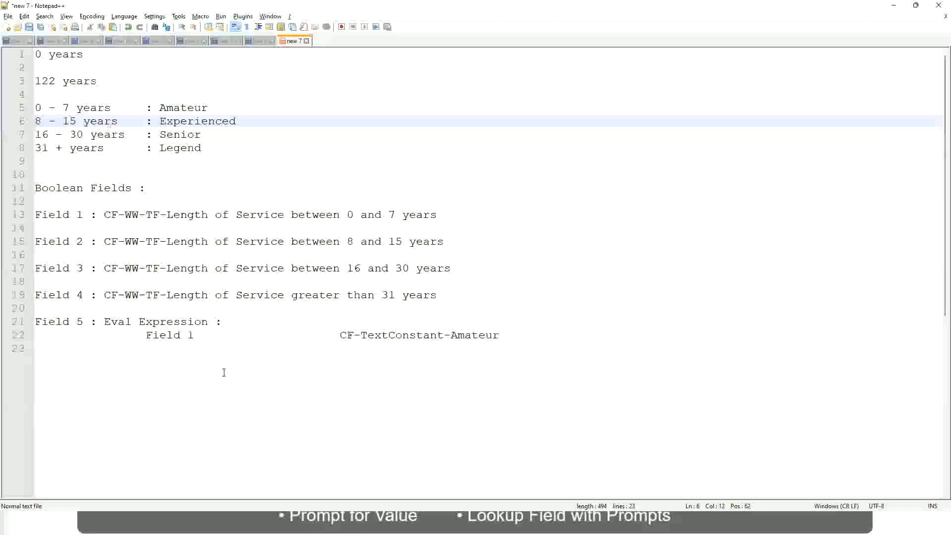
key(alt+Tab)
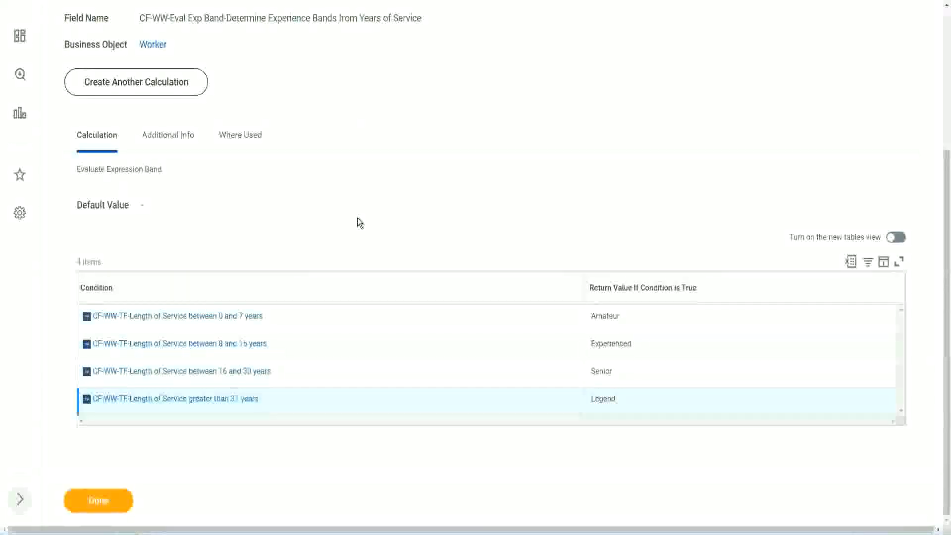
scroll(359, 223, up, 1)
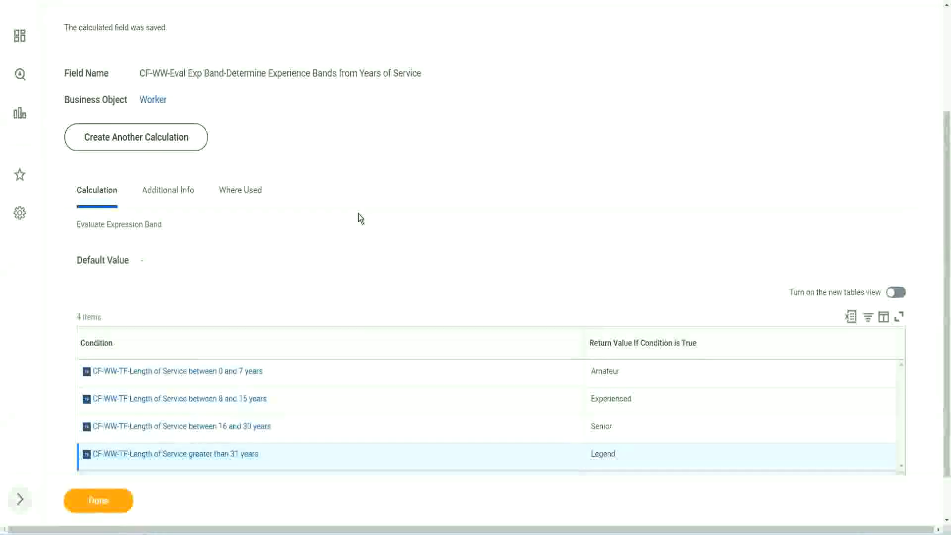
scroll(358, 213, up, 3)
scroll(358, 213, down, 4)
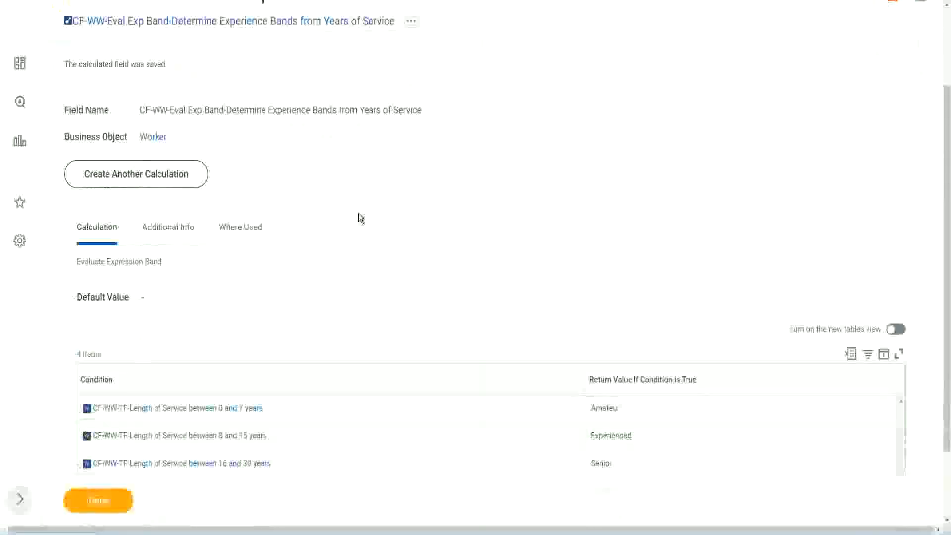
- Close the saved calculated field and open the WW Employee Details custom report for editing
click(104, 500)
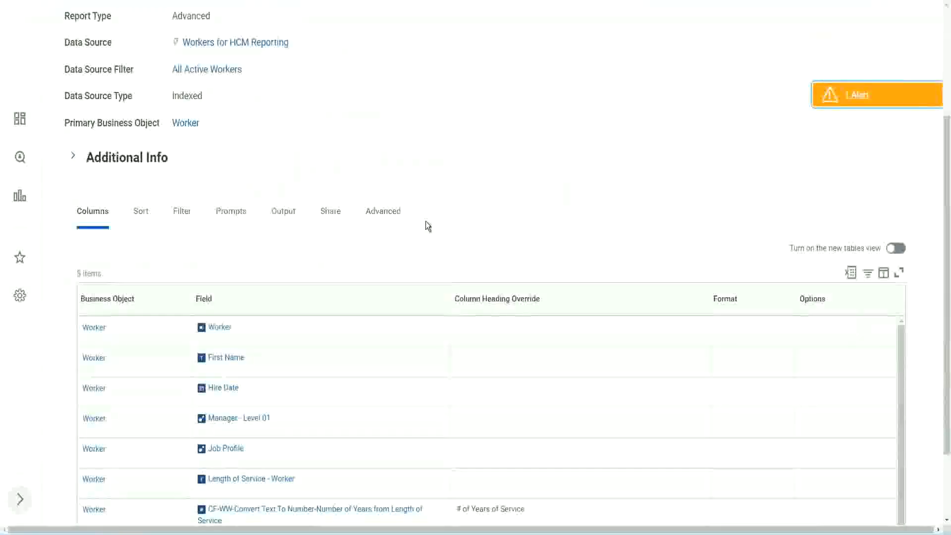
click(328, 105)
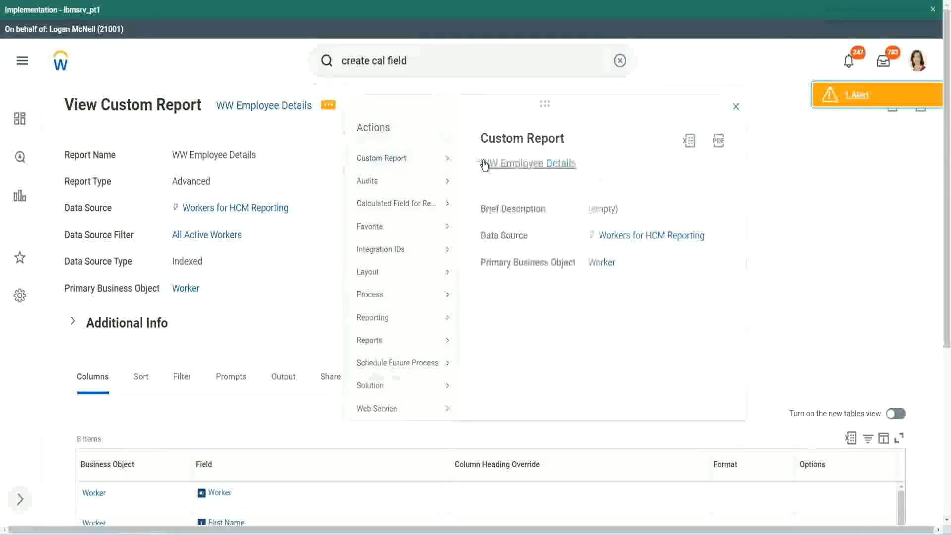
click(484, 165)
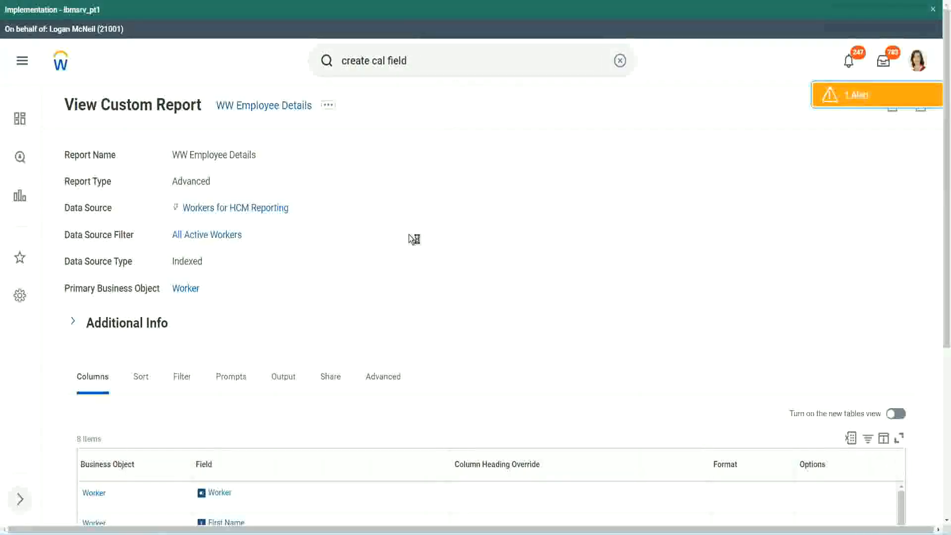
scroll(409, 235, down, 1)
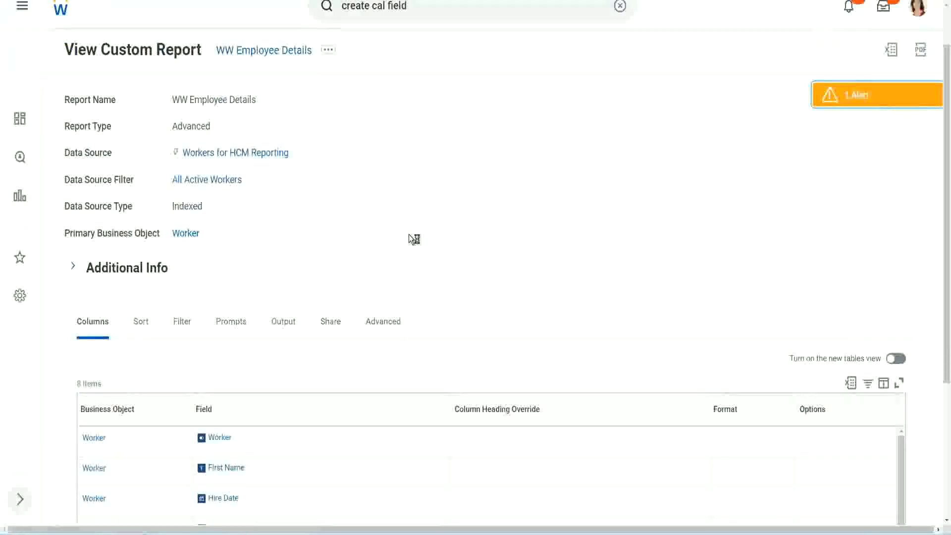
scroll(409, 233, down, 4)
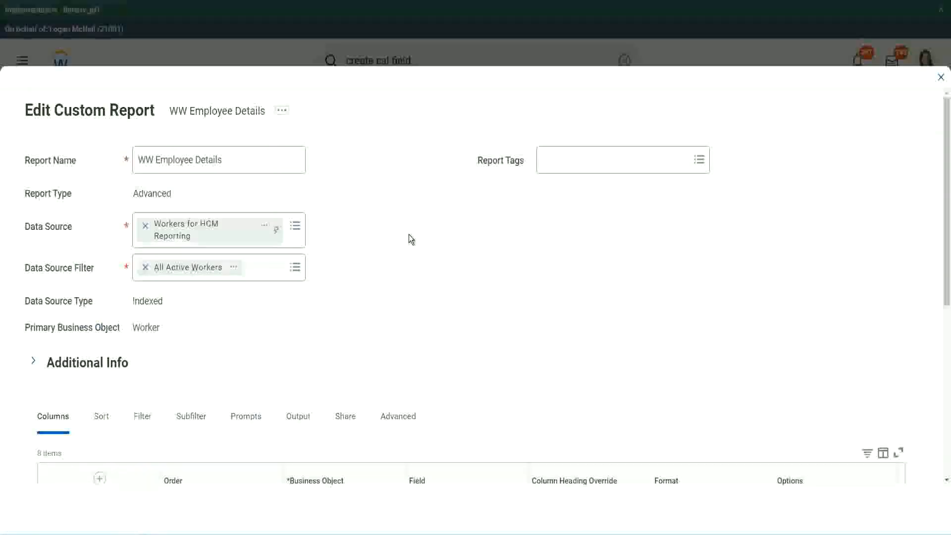
- Add a Worker row below the last report column and fill its field search with the copied name of the existing Derive Experience Bands field
scroll(409, 234, down, 8)
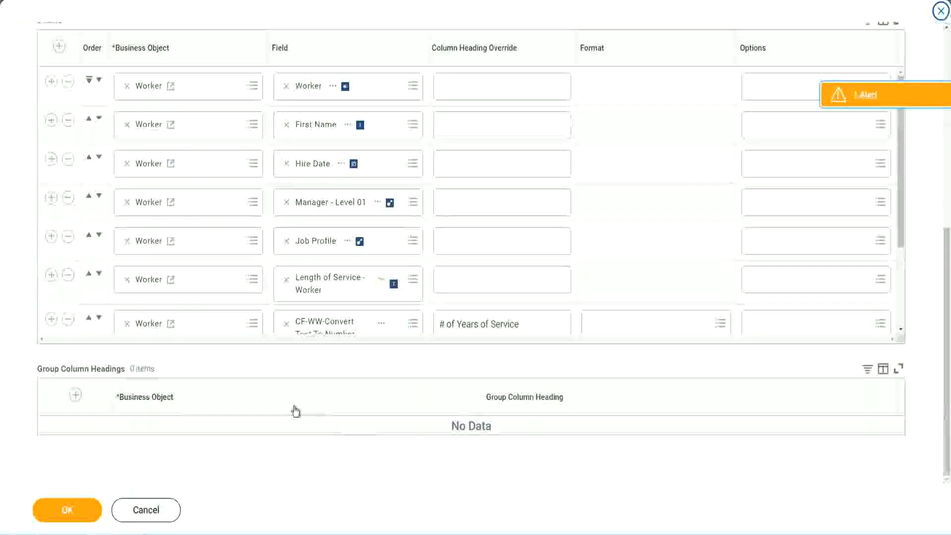
scroll(173, 272, down, 3)
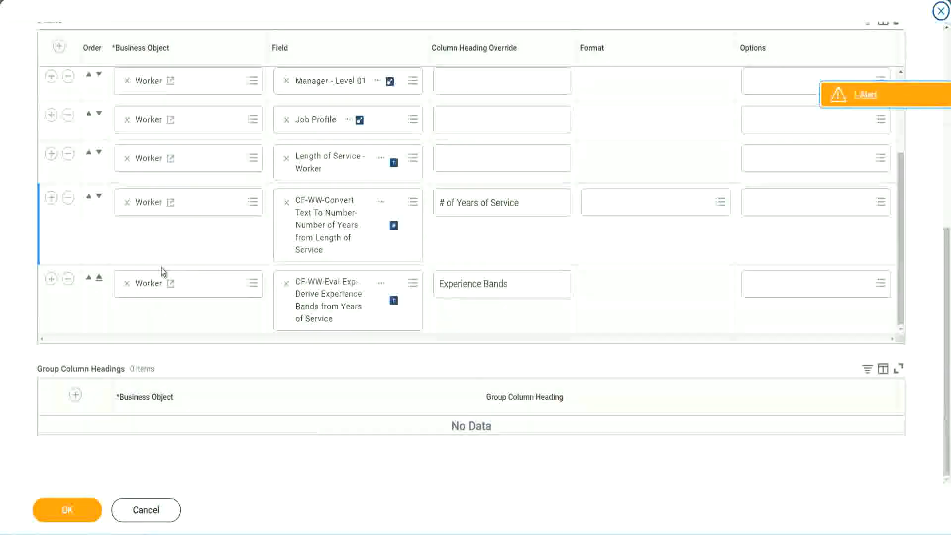
click(51, 279)
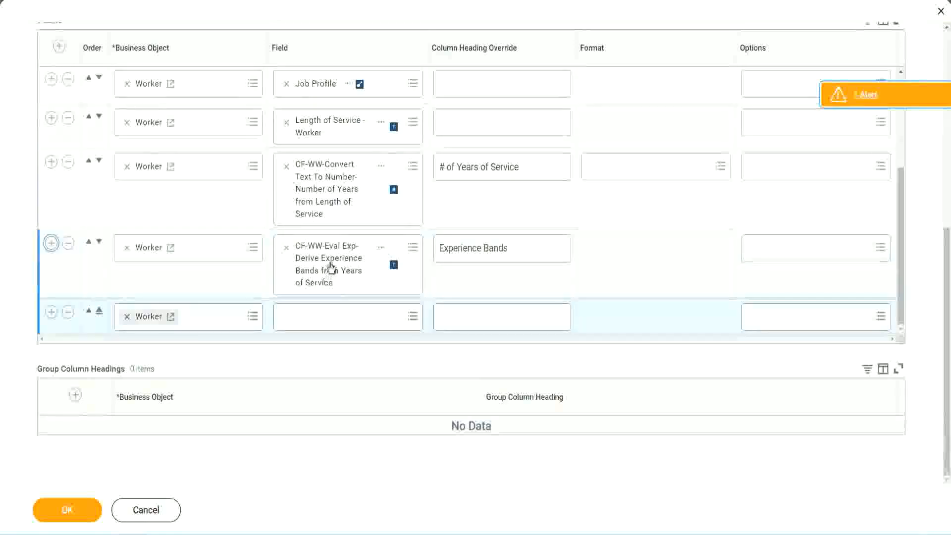
right_click(330, 268)
click(357, 318)
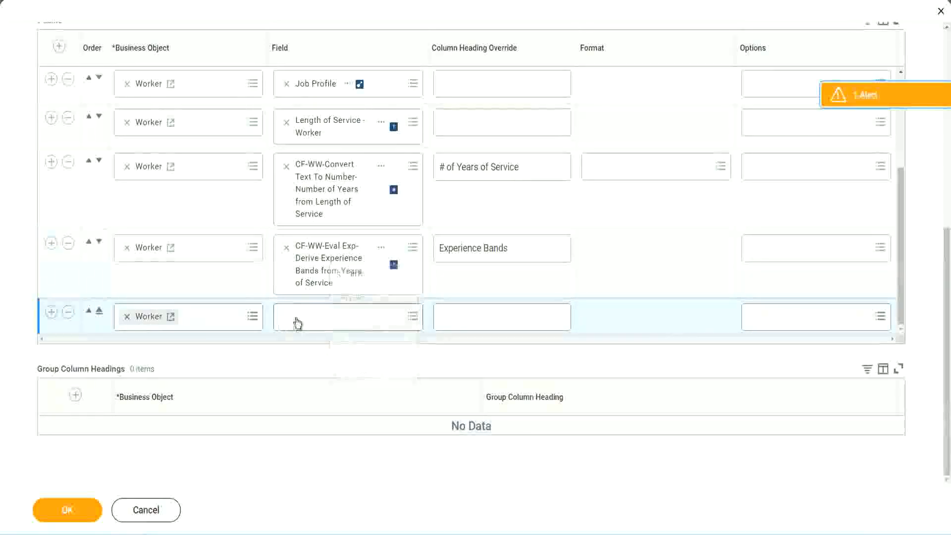
click(354, 322)
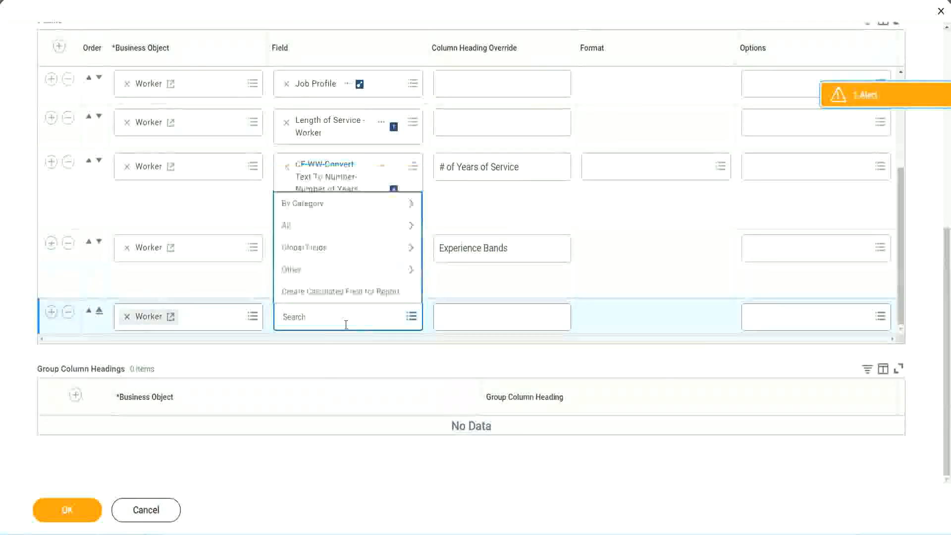
key(ctrl+v)
- Change the field search to "CF-WW-Eval Exp Band" and select CF-WW-Eval Exp Band-Determine Experience Bands from Years of Service for the new row
drag(347, 313, 246, 314)
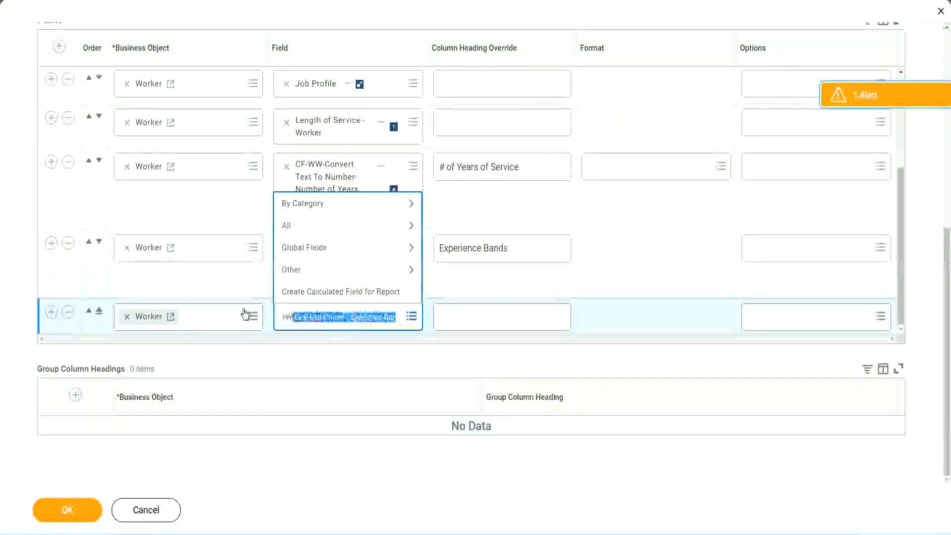
click(350, 344)
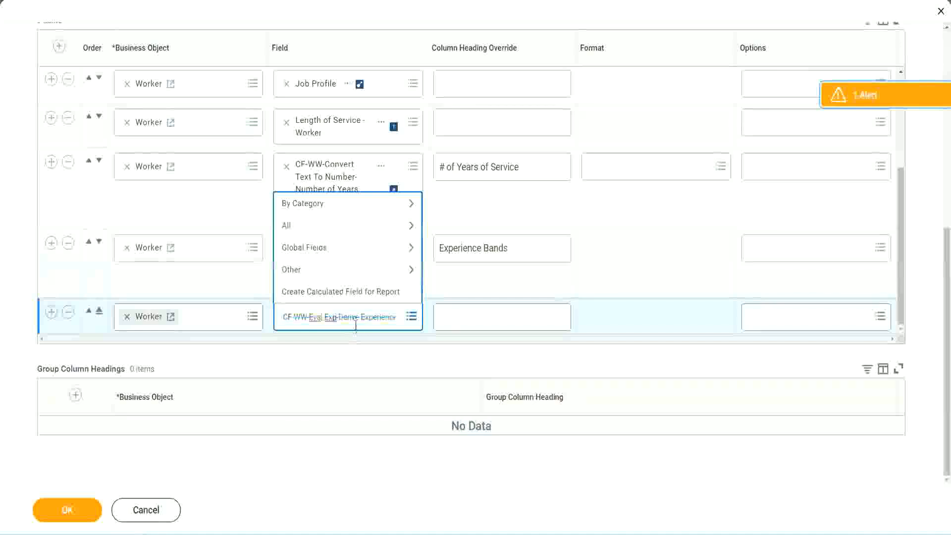
text(Band)
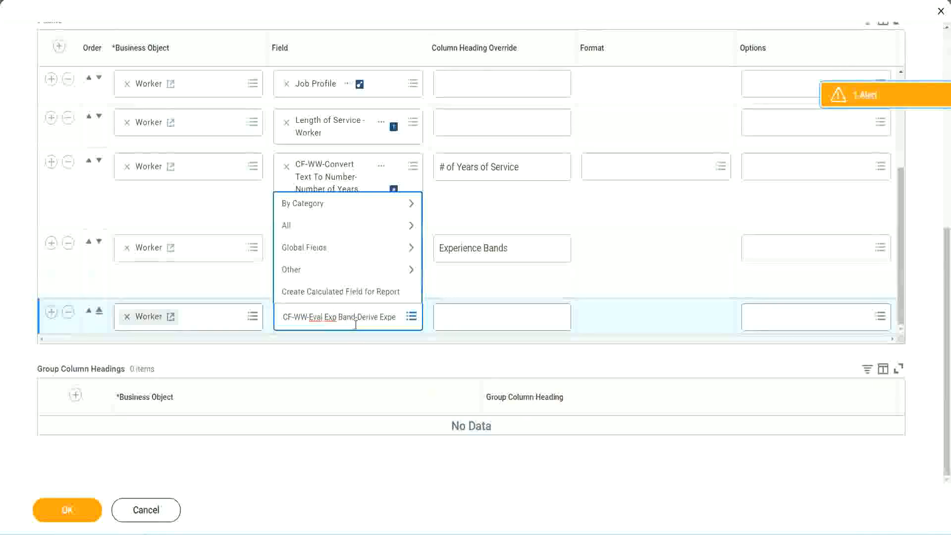
key(Delete)
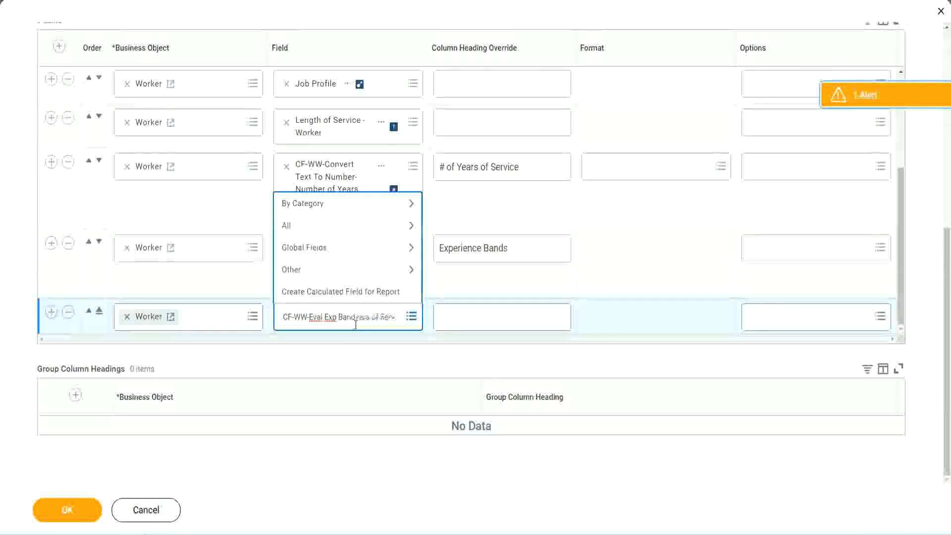
key(Delete)
key(Delete)
key(Delete)
key(Delete)
key(Delete)
key(Delete)
key(Delete)
key(Delete)
key(Delete)
key(Delete)
key(Delete)
key(Delete)
key(Delete)
key(Delete)
key(Delete)
key(Delete)
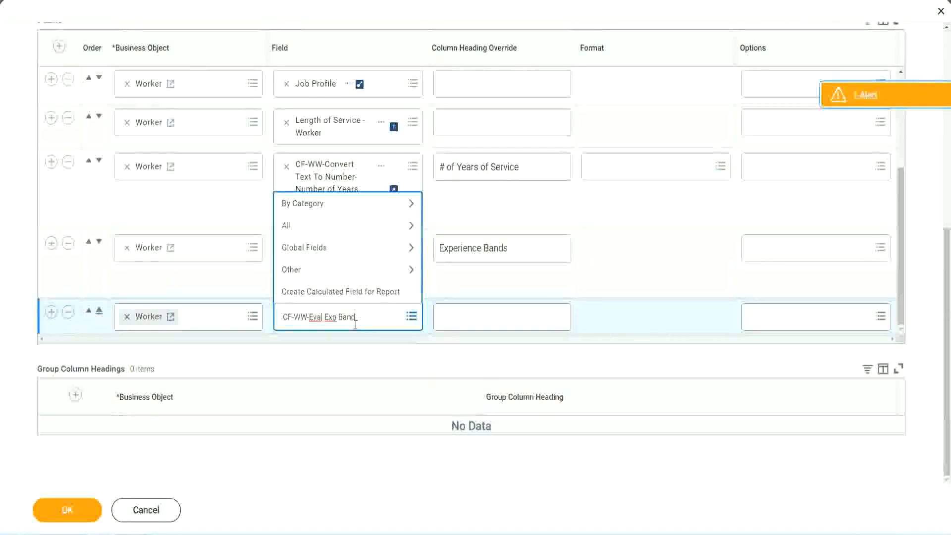
key(Return)
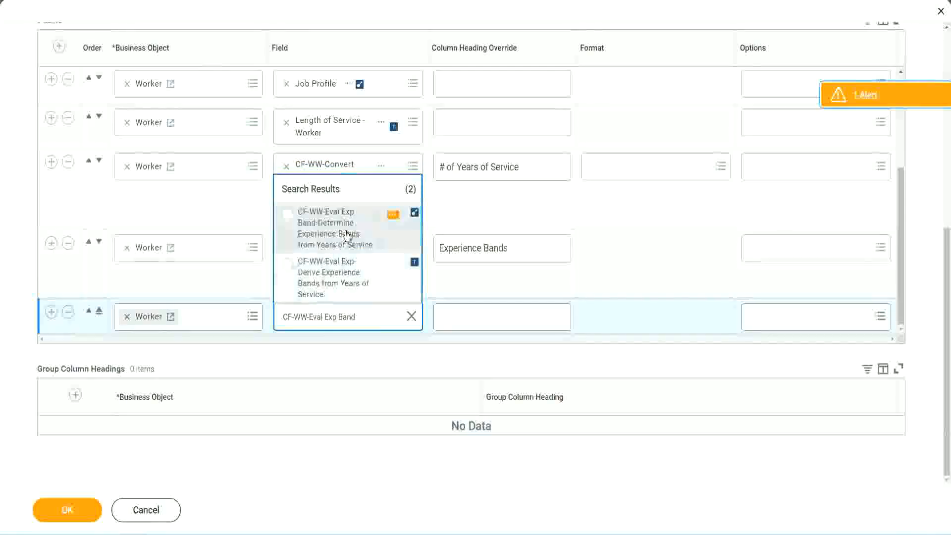
click(347, 234)
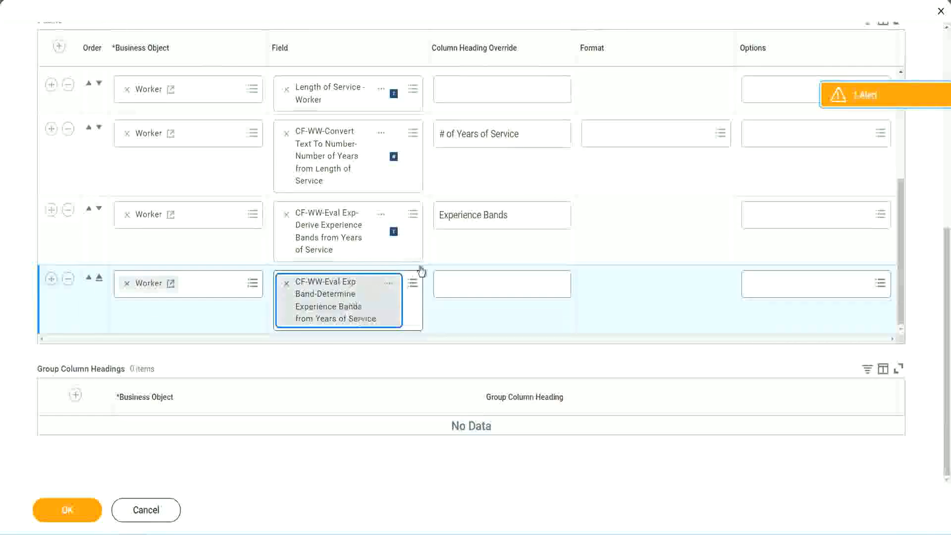
- Set the new row's column heading override to "Experience Bands (Eval Exp Bands)", reusing the heading text from the row above
click(523, 215)
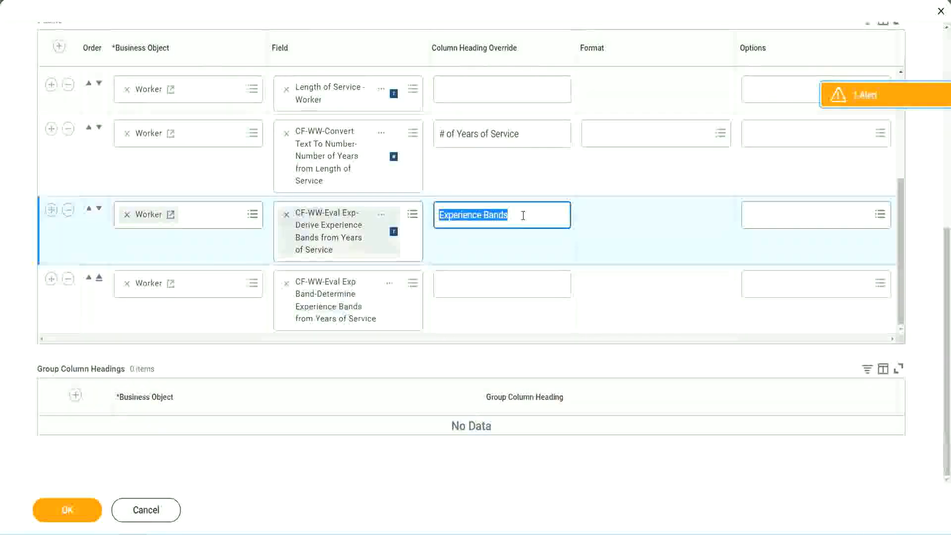
click(461, 283)
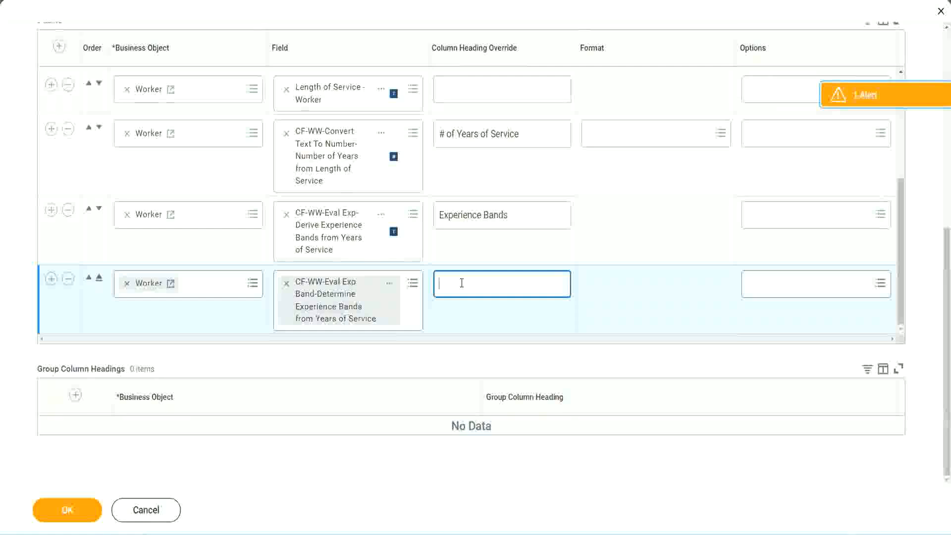
key(ctrl+v)
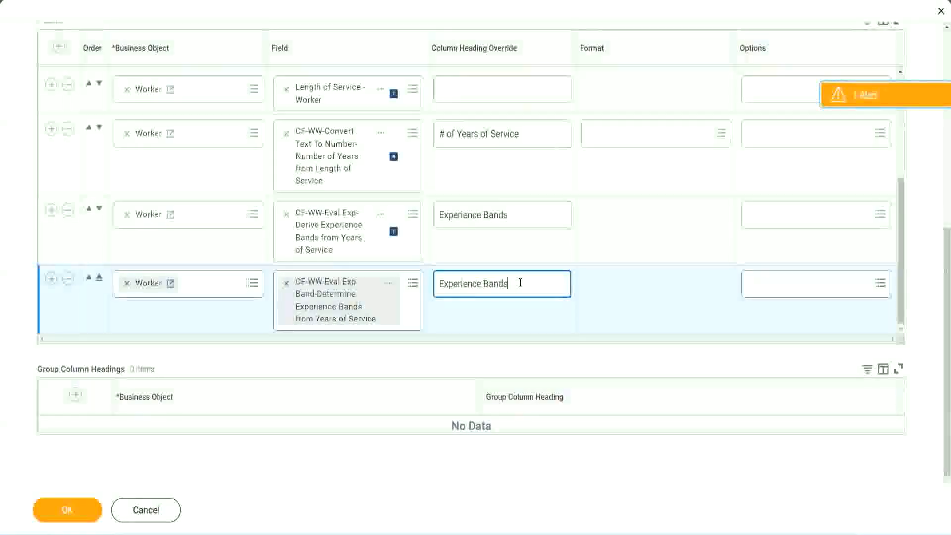
text(()
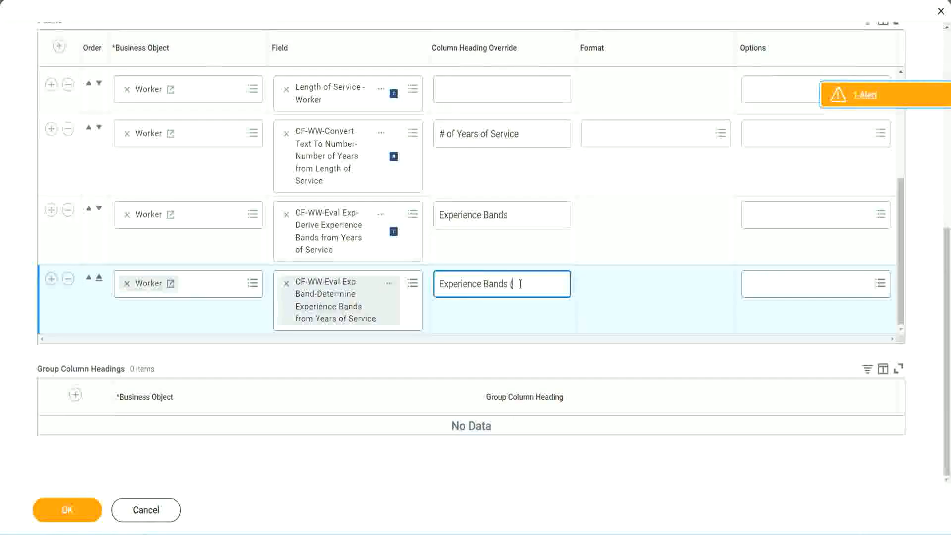
text(Eval Exp)
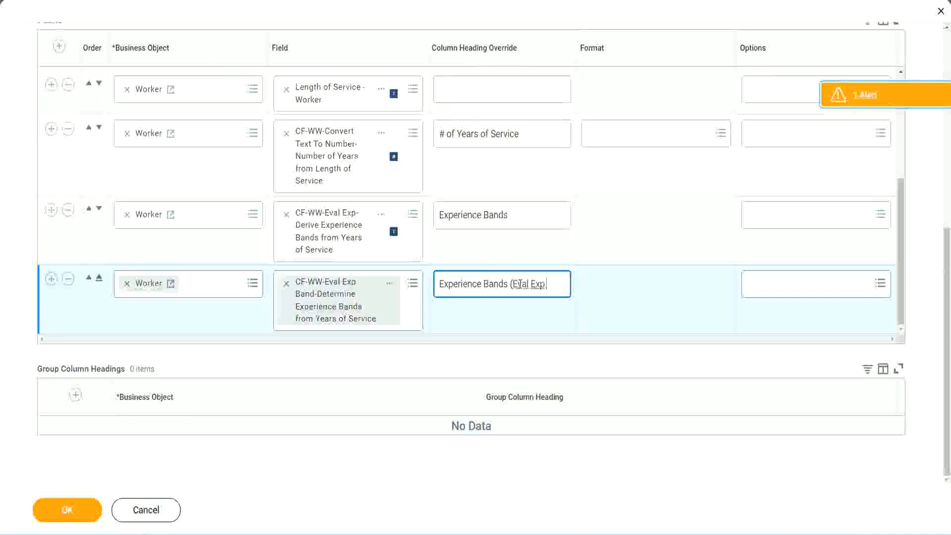
text( Bands))
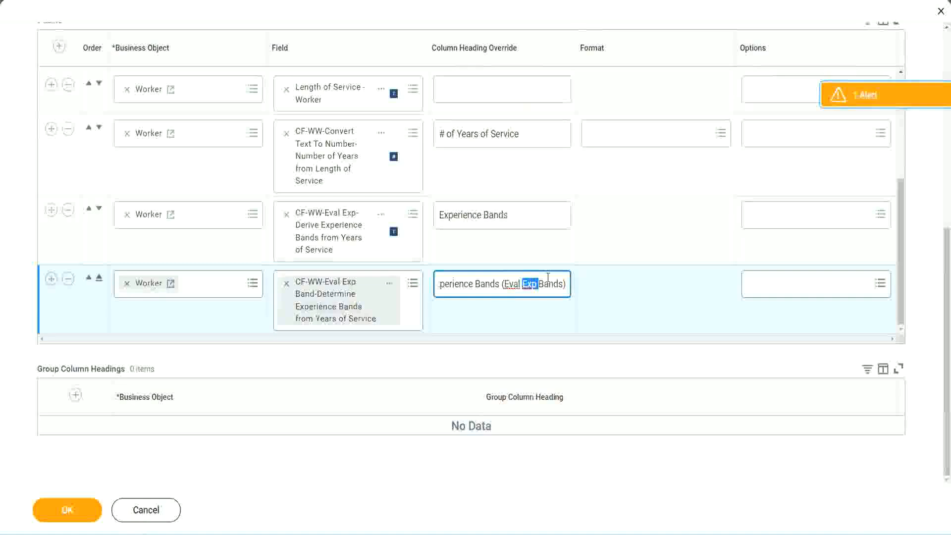
- Save the WW Employee Details report definition and run the report
click(72, 514)
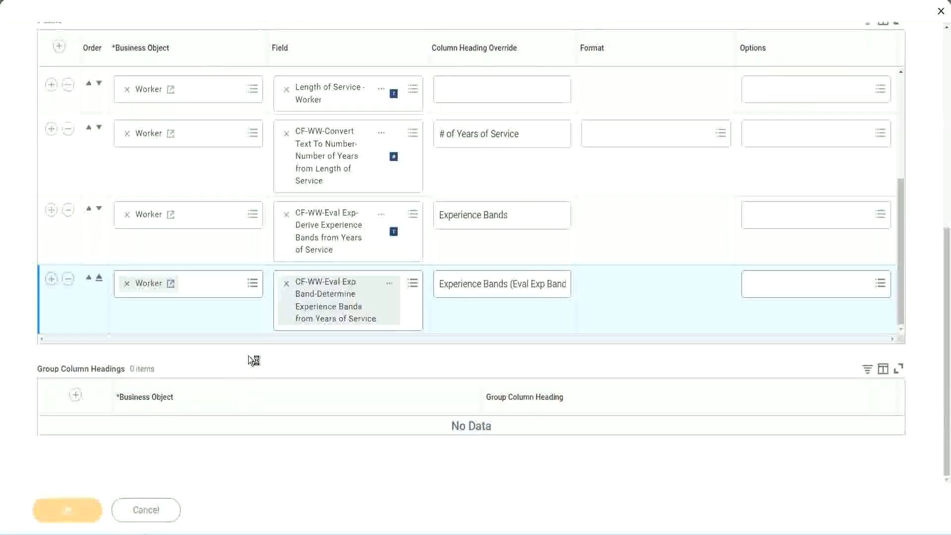
click(108, 501)
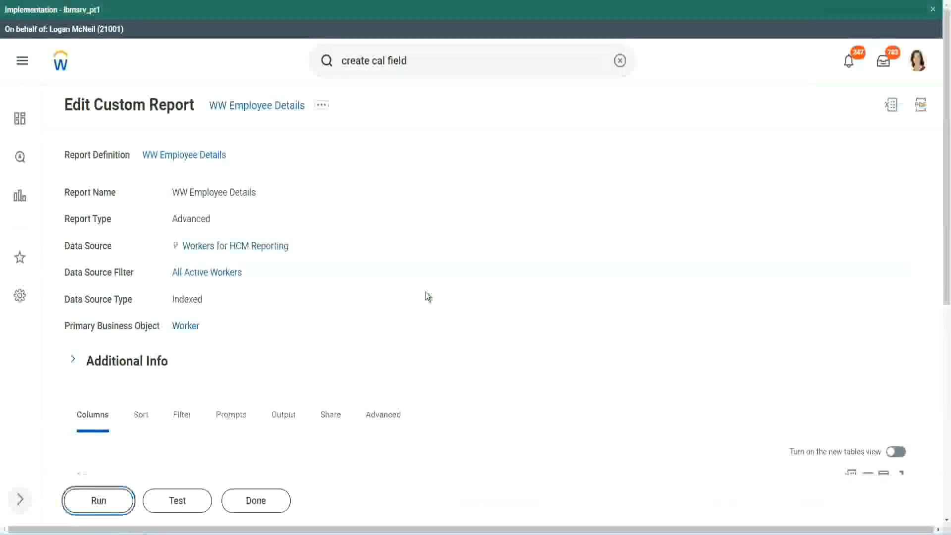